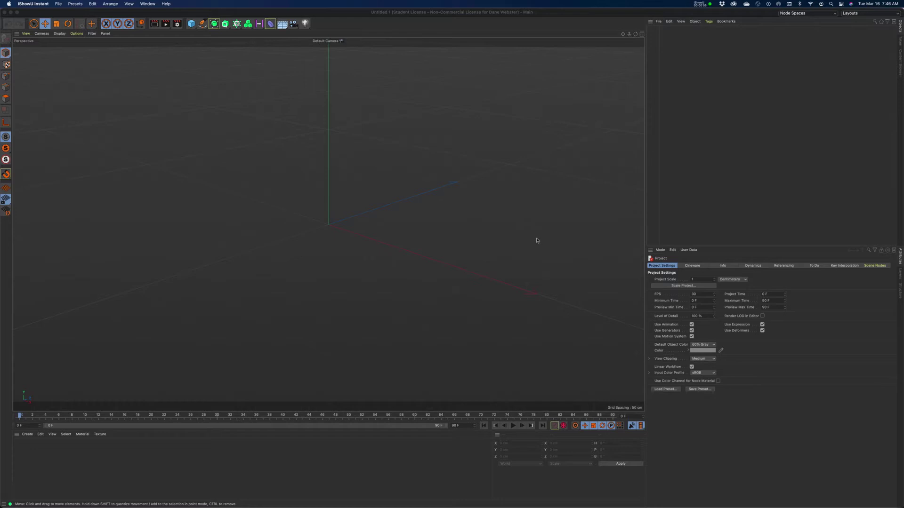
Add a cube primitive and set its size to 20 cm in X, 100 cm in Y and 20 cm in Z.
{"action": "left_click", "coordinate": [191, 24]}
{"action": "double_click", "coordinate": [678, 280]}
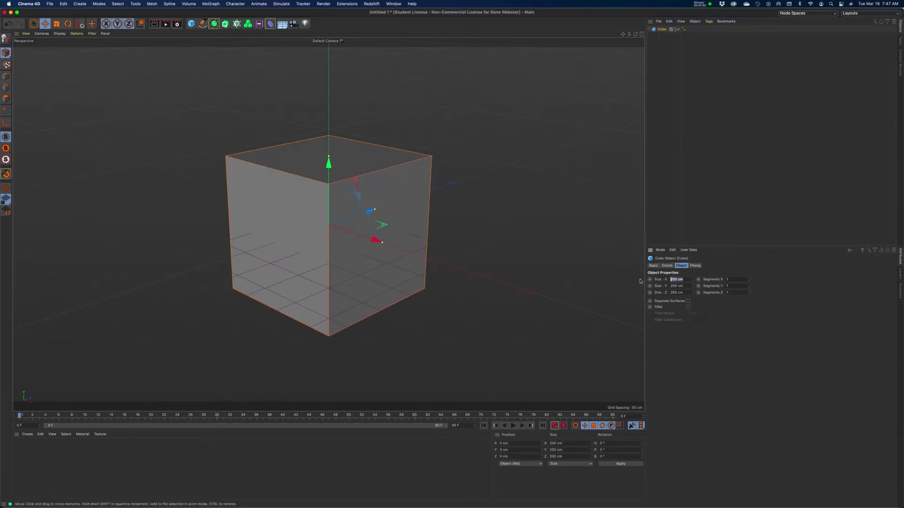
{"action": "type", "text": "20"}
{"action": "key", "text": "Tab"}
{"action": "type", "text": "100"}
{"action": "key", "text": "Tab"}
{"action": "type", "text": "20"}
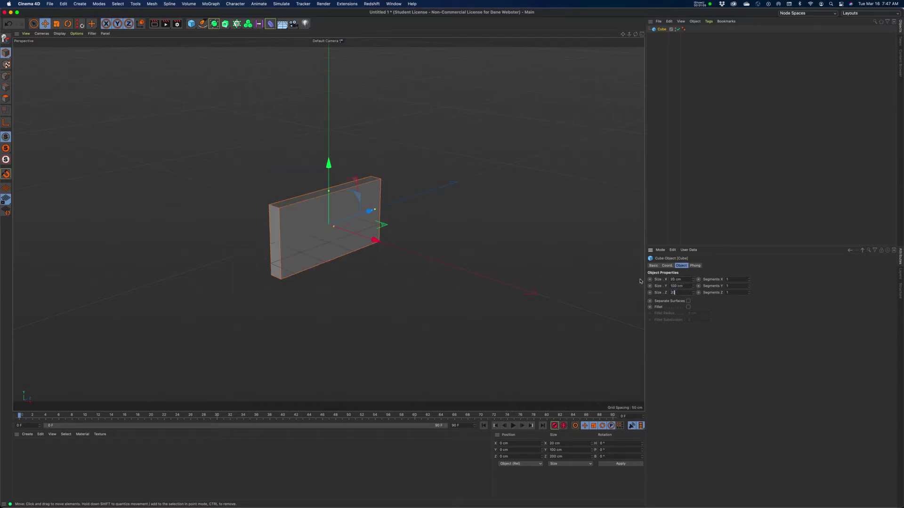
{"action": "key", "text": "Tab"}
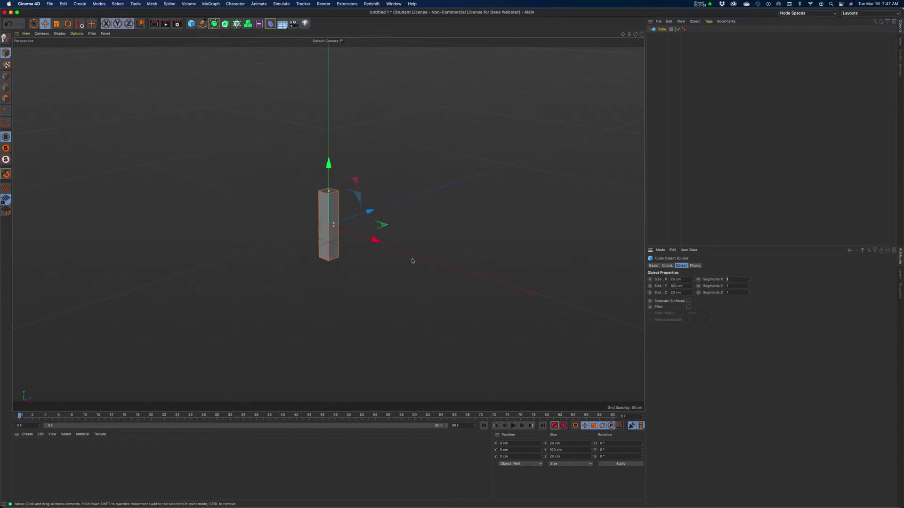
Try moving the cube upward and rotating it sideways both ways about its centre, undoing each test.
{"action": "scroll", "coordinate": [425, 225], "scroll_direction": "up", "scroll_amount": 4}
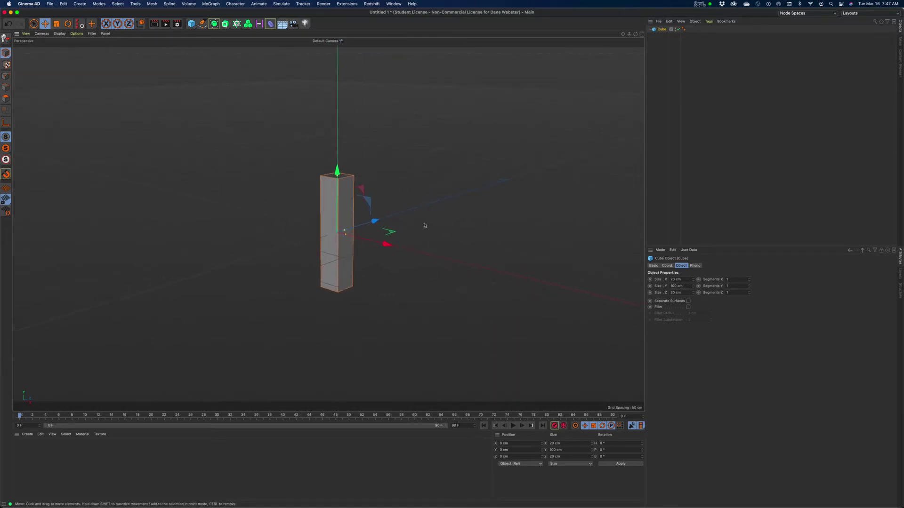
{"action": "left_click_drag", "start_coordinate": [336, 171], "coordinate": [342, 111]}
{"action": "key", "text": "super+z"}
{"action": "left_click", "coordinate": [68, 24]}
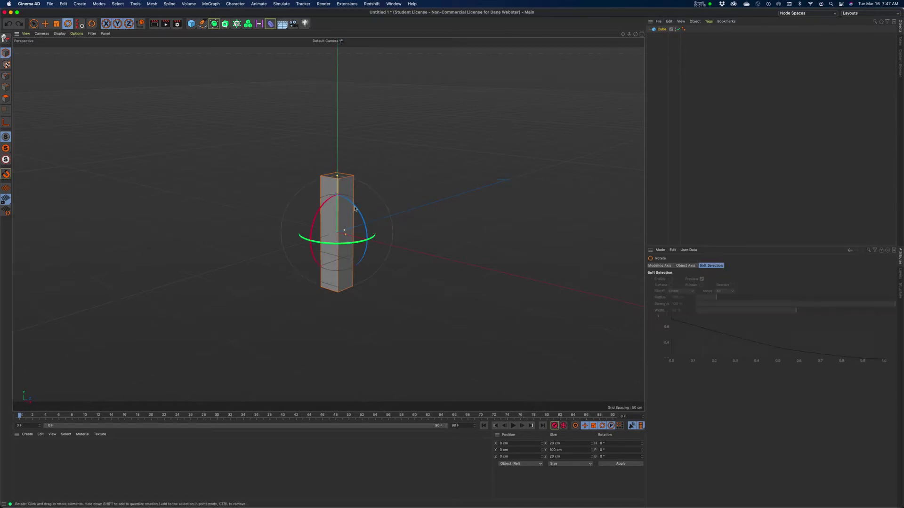
{"action": "left_click_drag", "start_coordinate": [355, 209], "coordinate": [346, 293]}
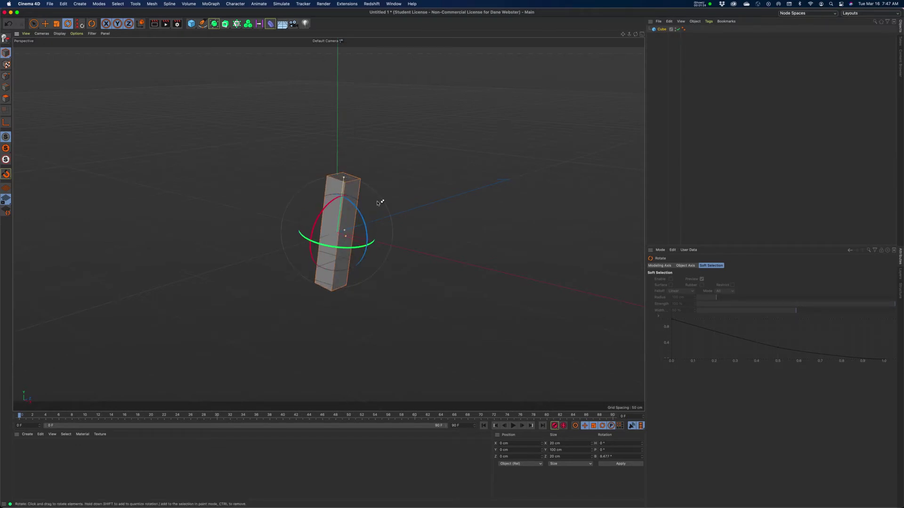
{"action": "key", "text": "super+z"}
{"action": "left_click_drag", "start_coordinate": [367, 203], "coordinate": [351, 194]}
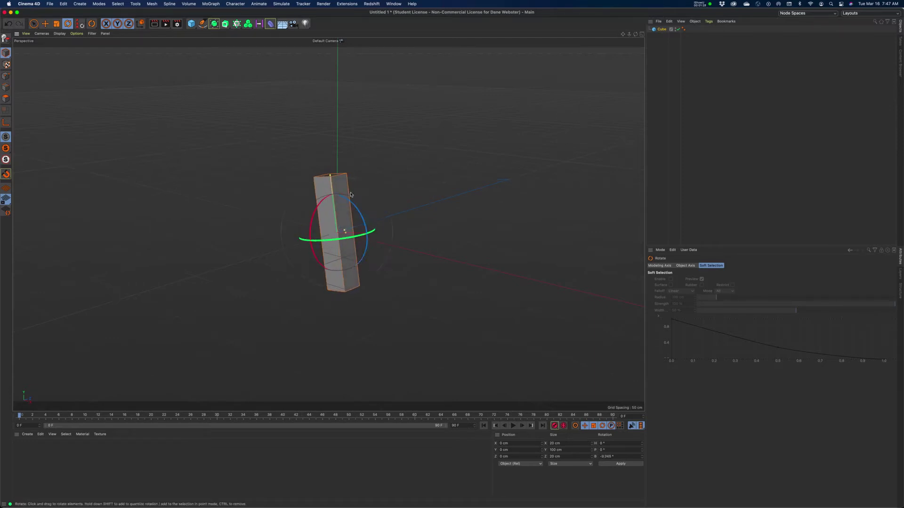
{"action": "key", "text": "super+z"}
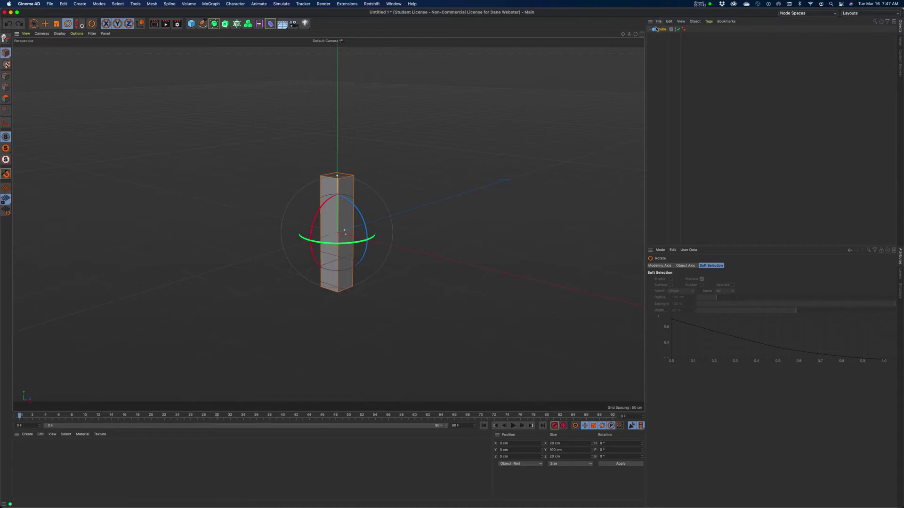
Set the cube's Y position to 50 cm so its base rests on the ground plane.
{"action": "left_click", "coordinate": [661, 29]}
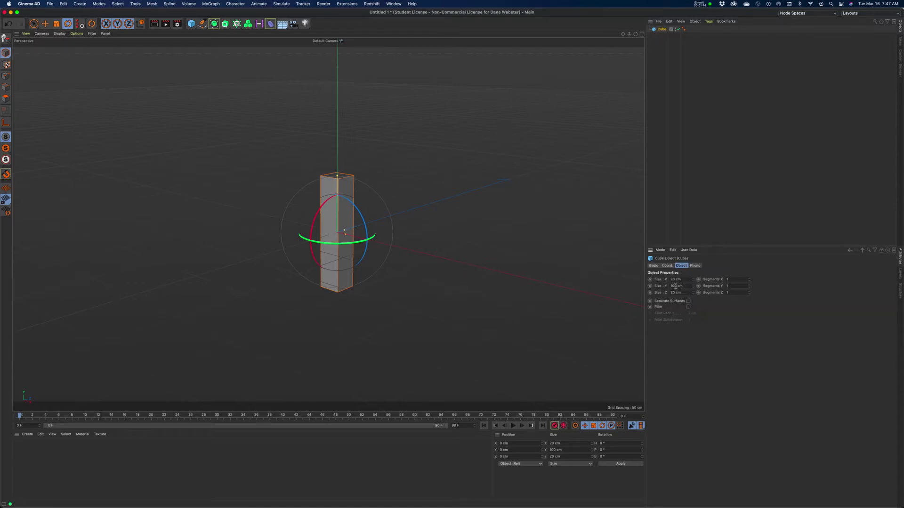
{"action": "left_click_drag", "start_coordinate": [397, 274], "coordinate": [431, 253], "text": "alt"}
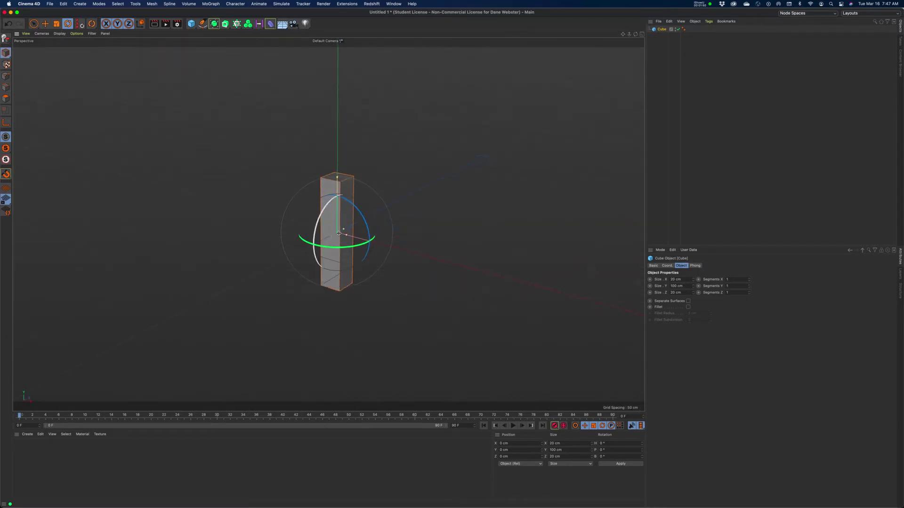
{"action": "left_click", "coordinate": [666, 266]}
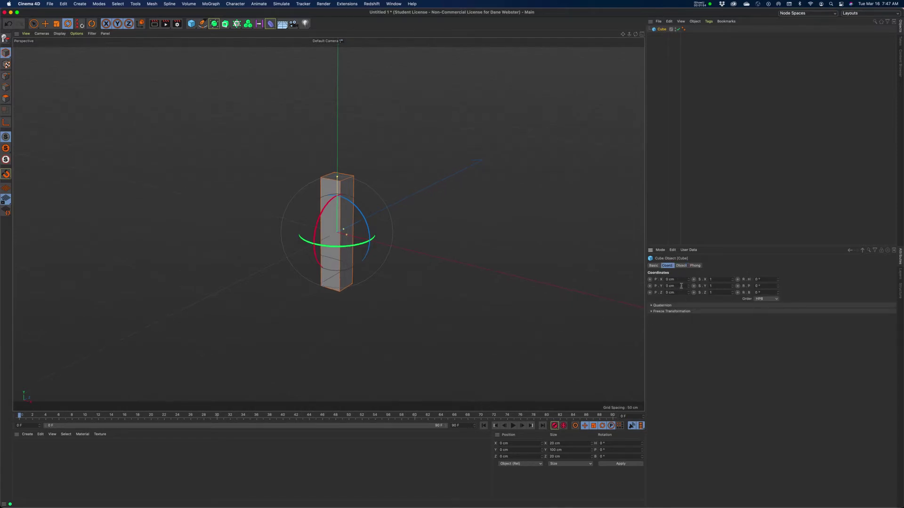
{"action": "left_click", "coordinate": [681, 285]}
{"action": "type", "text": "50"}
{"action": "key", "text": "Return"}
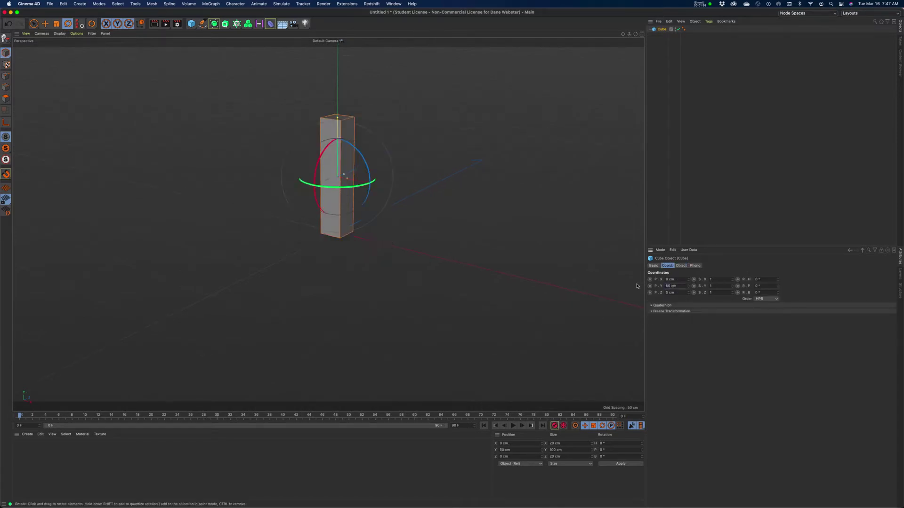
Try rotating the raised cube sideways about its centre, and undo the rotation.
{"action": "left_click_drag", "start_coordinate": [390, 292], "coordinate": [445, 236], "text": "alt"}
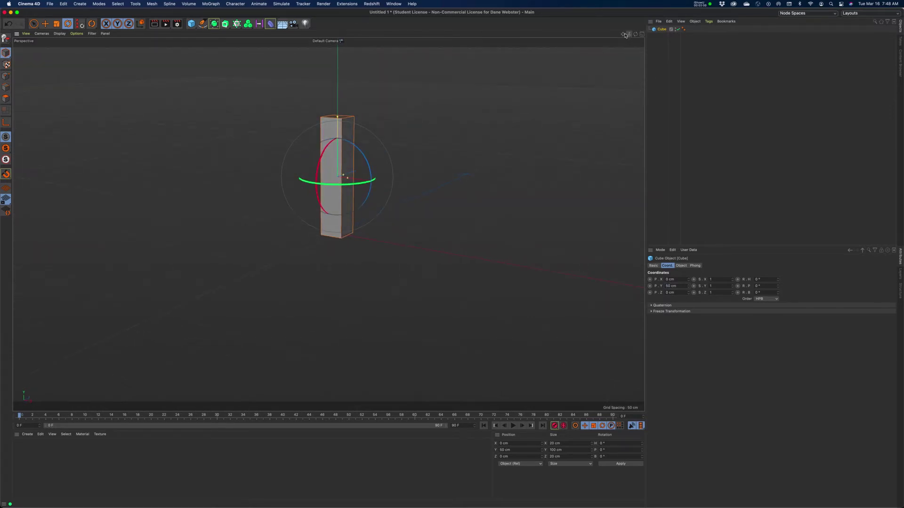
{"action": "left_click_drag", "start_coordinate": [623, 34], "coordinate": [621, 86]}
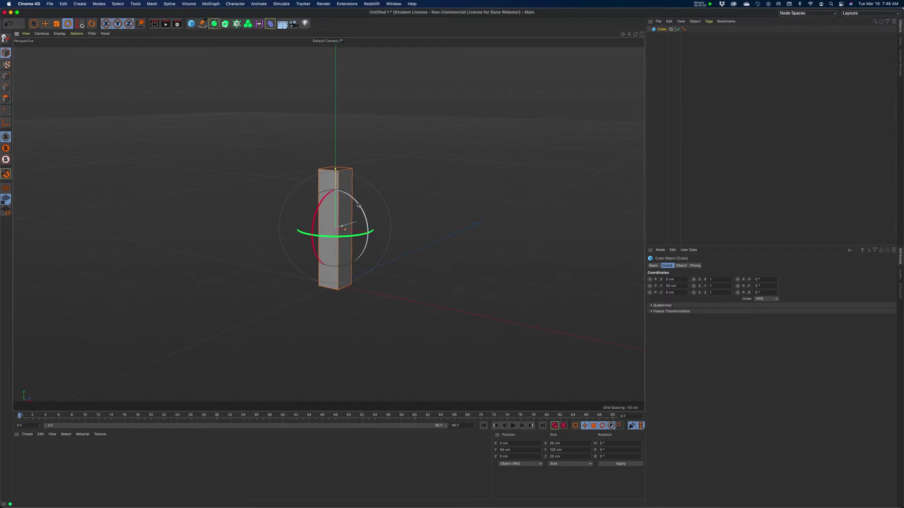
{"action": "left_click_drag", "start_coordinate": [359, 200], "coordinate": [360, 206], "text": "ctrl"}
{"action": "key", "text": "super+z"}
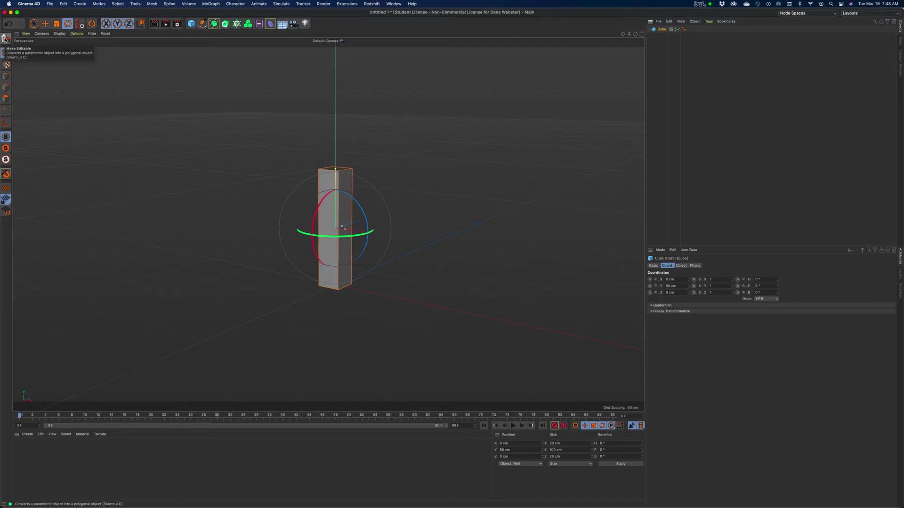
Make the cube editable, then test a sideways rotation about its centre and undo it.
{"action": "left_click", "coordinate": [6, 38]}
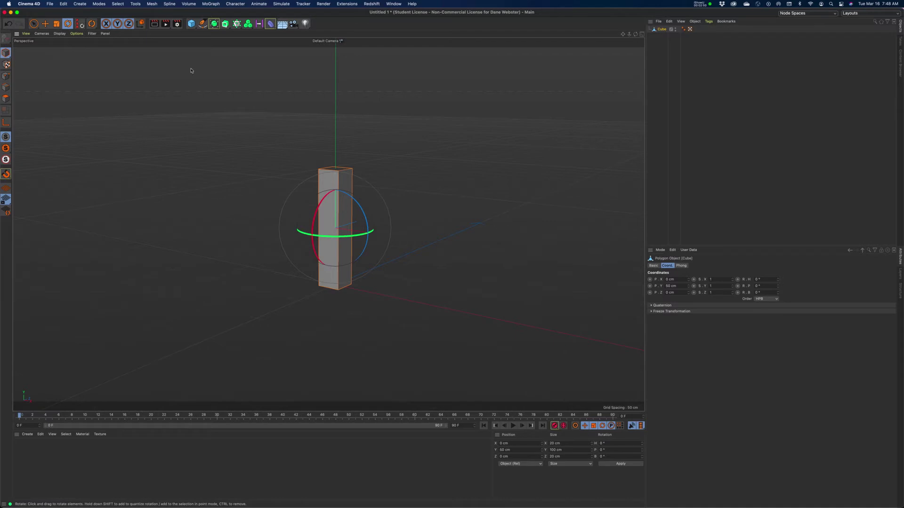
{"action": "left_click_drag", "start_coordinate": [334, 191], "coordinate": [352, 211]}
{"action": "key", "text": "super+z"}
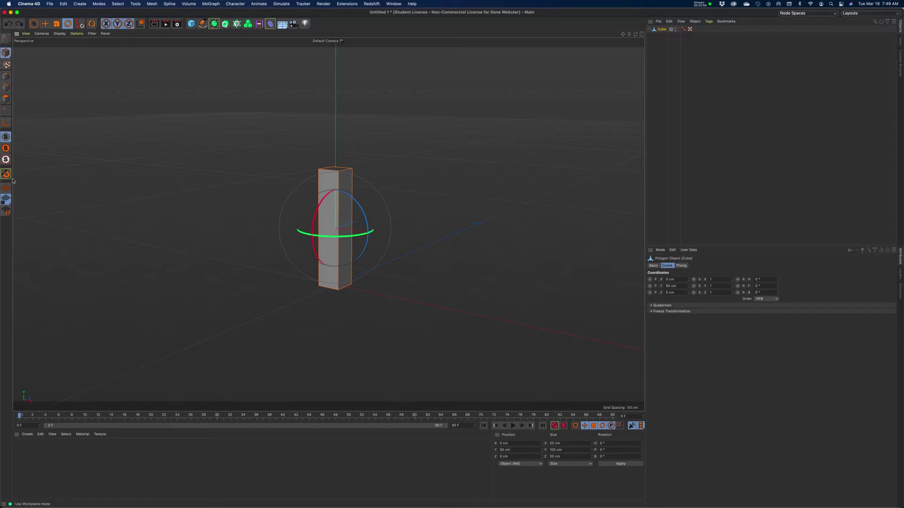
Try shifting the cube's axis about 59 cm along X and rotating the block around it, undoing both changes.
{"action": "left_click", "coordinate": [4, 124]}
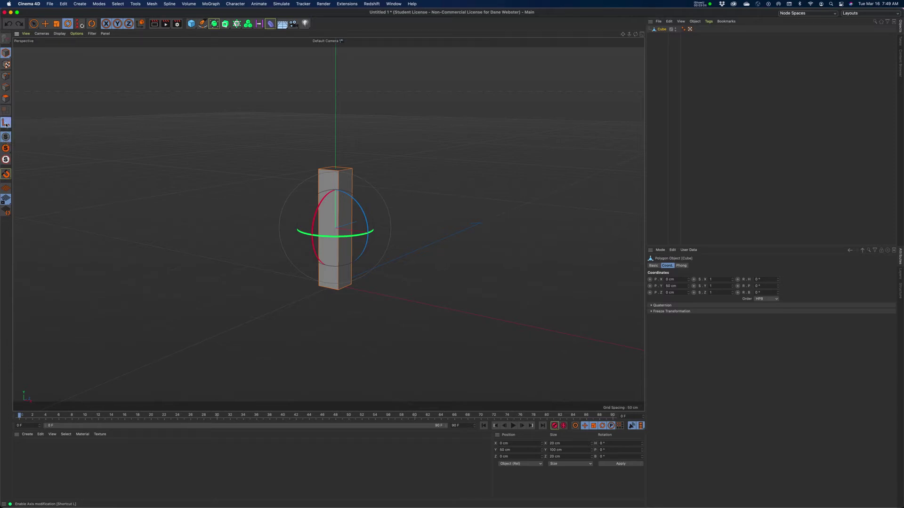
{"action": "left_click", "coordinate": [45, 23]}
{"action": "left_click_drag", "start_coordinate": [339, 171], "coordinate": [314, 151]}
{"action": "key", "text": "super+z"}
{"action": "left_click_drag", "start_coordinate": [389, 239], "coordinate": [449, 255]}
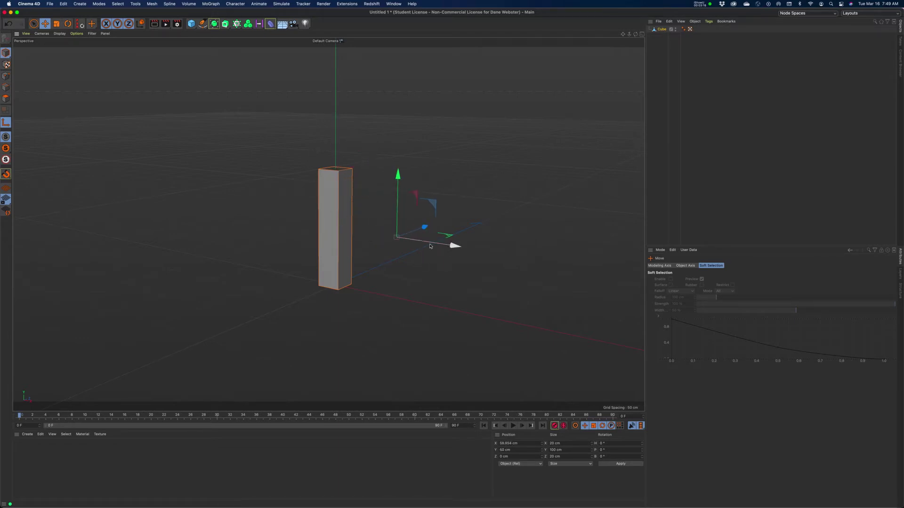
{"action": "key", "text": "r"}
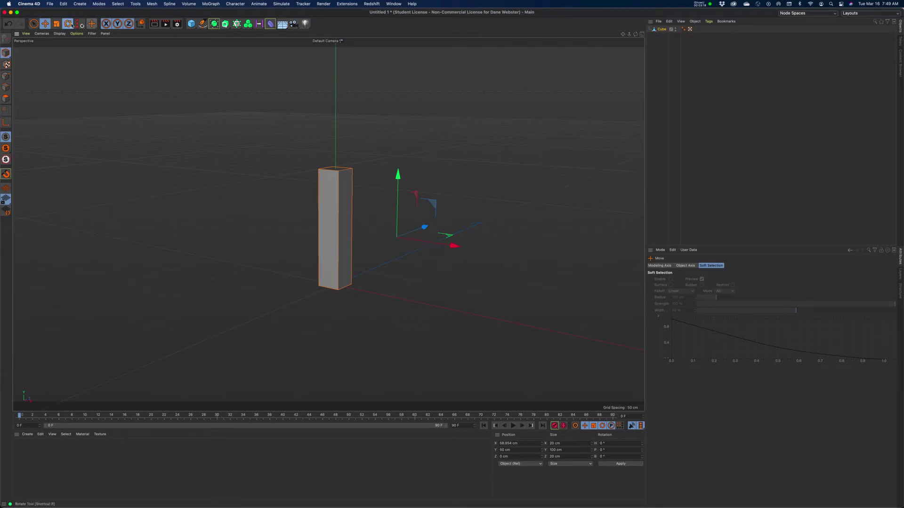
{"action": "left_click_drag", "start_coordinate": [415, 206], "coordinate": [419, 224]}
{"action": "key", "text": "super+z"}
{"action": "key", "text": "super+z"}
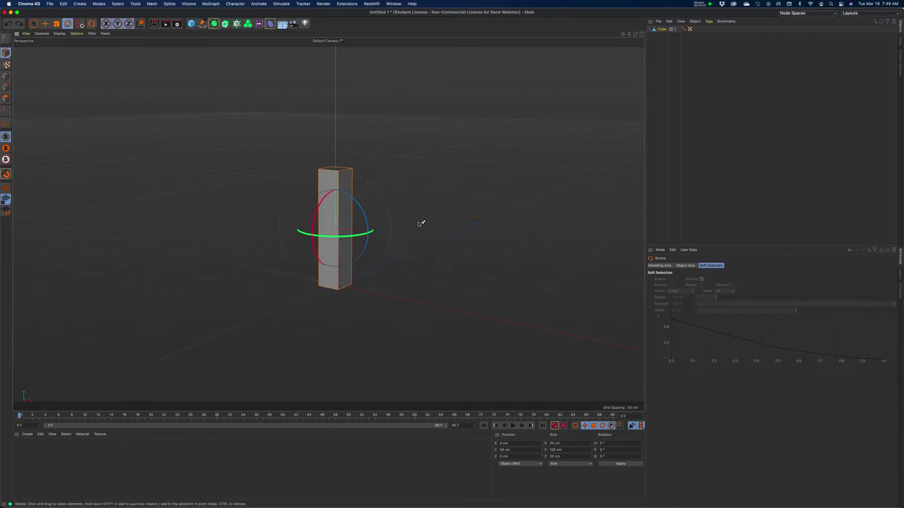
Try moving the whole block down along Y with axis modification off, and undo the move.
{"action": "left_click", "coordinate": [46, 27]}
{"action": "left_click_drag", "start_coordinate": [335, 165], "coordinate": [335, 185]}
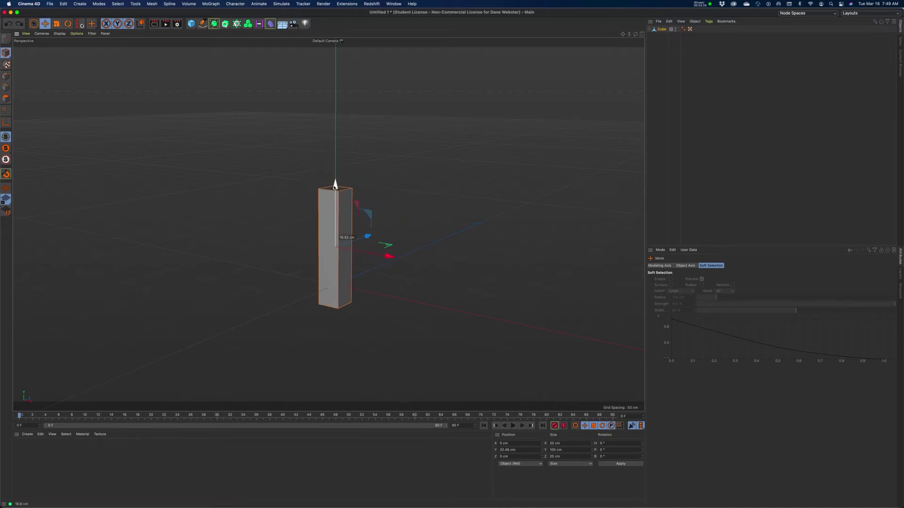
{"action": "key", "text": "super+z"}
Enable axis modification and move the block's axis down along Y to its base at 0 cm.
{"action": "key", "text": "l"}
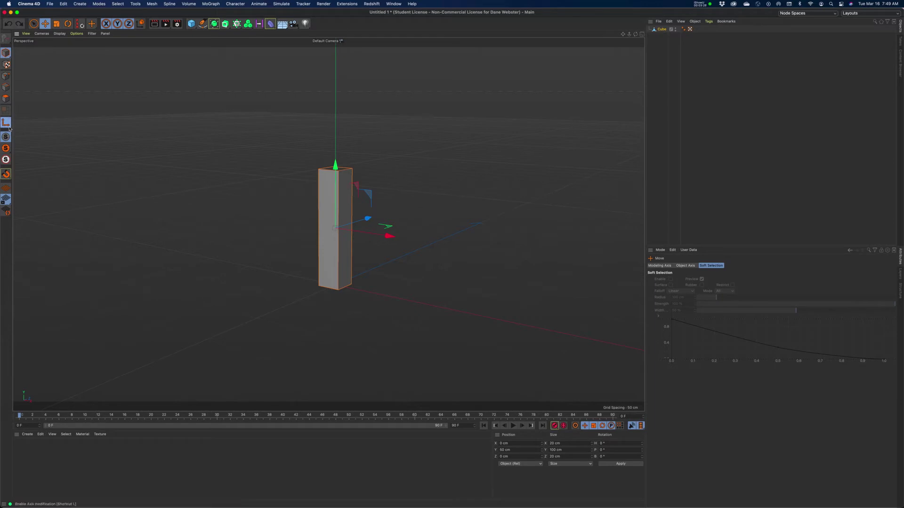
{"action": "mouse_move", "coordinate": [336, 169]}
{"action": "left_mouse_down"}
{"action": "mouse_move", "coordinate": [336, 179]}
{"action": "mouse_move", "coordinate": [340, 164]}
{"action": "mouse_move", "coordinate": [339, 183]}
{"action": "mouse_move", "coordinate": [343, 153]}
{"action": "mouse_move", "coordinate": [338, 179]}
{"action": "left_mouse_up"}
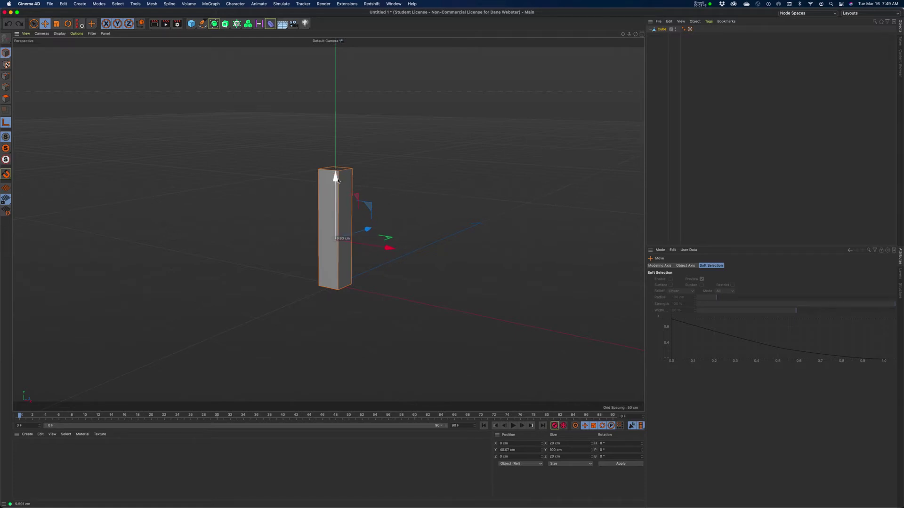
{"action": "left_click_drag", "start_coordinate": [338, 180], "coordinate": [340, 226]}
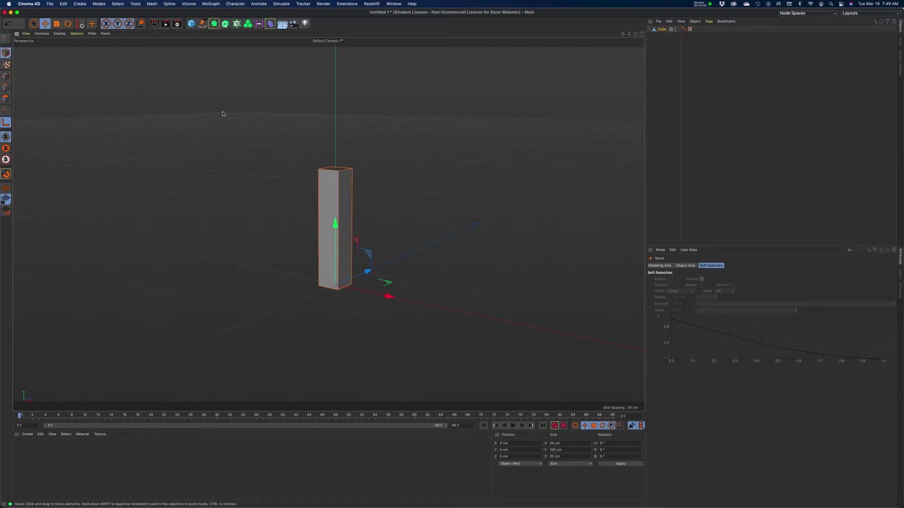
Test rotating the block sideways around its base axis with axis modification off, and undo the rotation.
{"action": "key", "text": "r"}
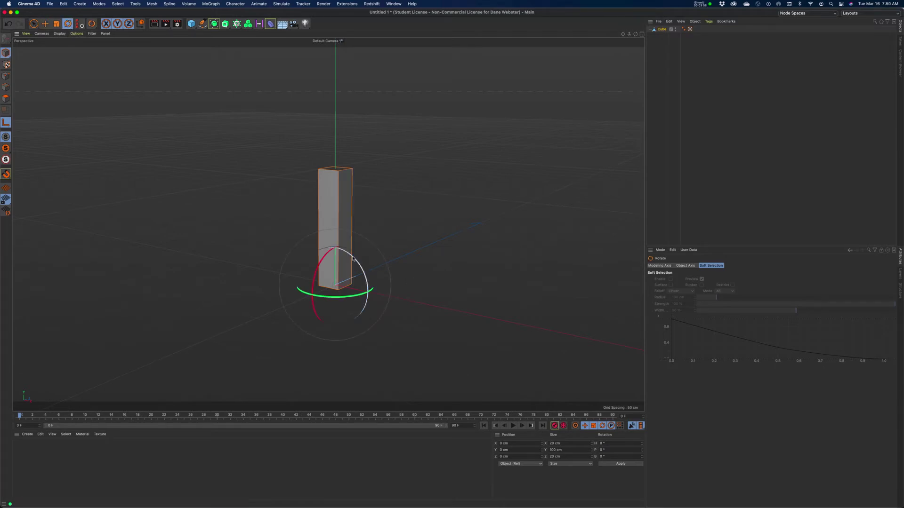
{"action": "left_click_drag", "start_coordinate": [353, 259], "coordinate": [354, 260]}
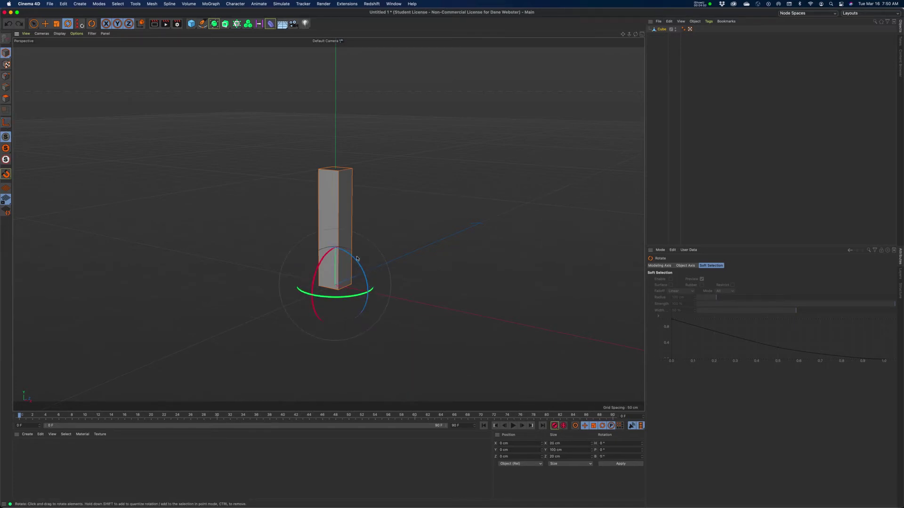
{"action": "mouse_move", "coordinate": [352, 257]}
{"action": "left_mouse_down"}
{"action": "mouse_move", "coordinate": [365, 279]}
{"action": "mouse_move", "coordinate": [344, 260]}
{"action": "mouse_move", "coordinate": [354, 272]}
{"action": "left_mouse_up"}
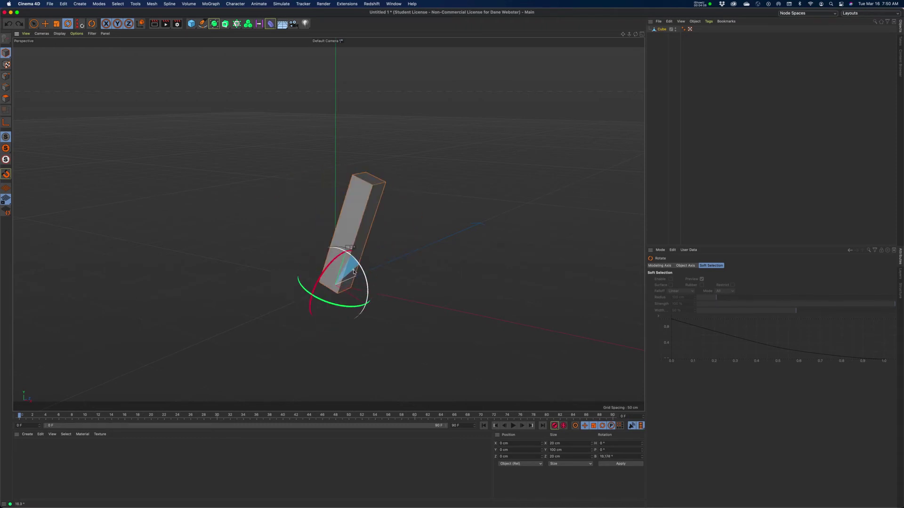
{"action": "key", "text": "super+z"}
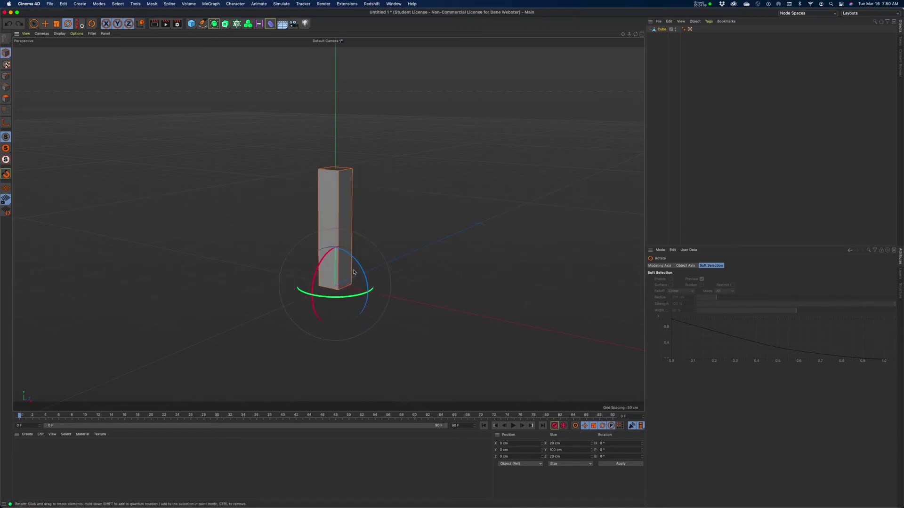
Duplicate the block as a child of the original and move the copy up along Y, leaving a small gap above the original.
{"action": "left_click", "coordinate": [662, 29]}
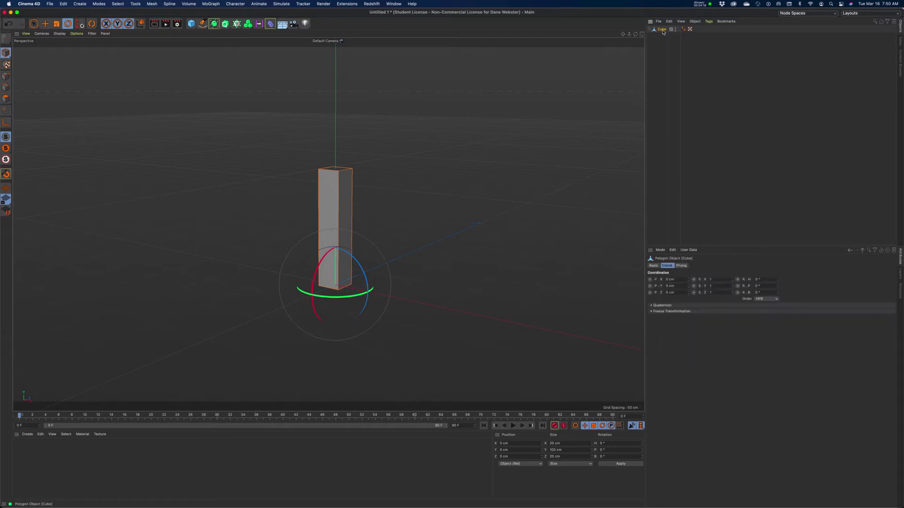
{"action": "left_click_drag", "start_coordinate": [663, 32], "coordinate": [665, 30], "text": "super"}
{"action": "scroll", "coordinate": [482, 210], "scroll_direction": "down", "scroll_amount": 4}
{"action": "left_click_drag", "start_coordinate": [623, 34], "coordinate": [568, 62]}
{"action": "left_click", "coordinate": [45, 24]}
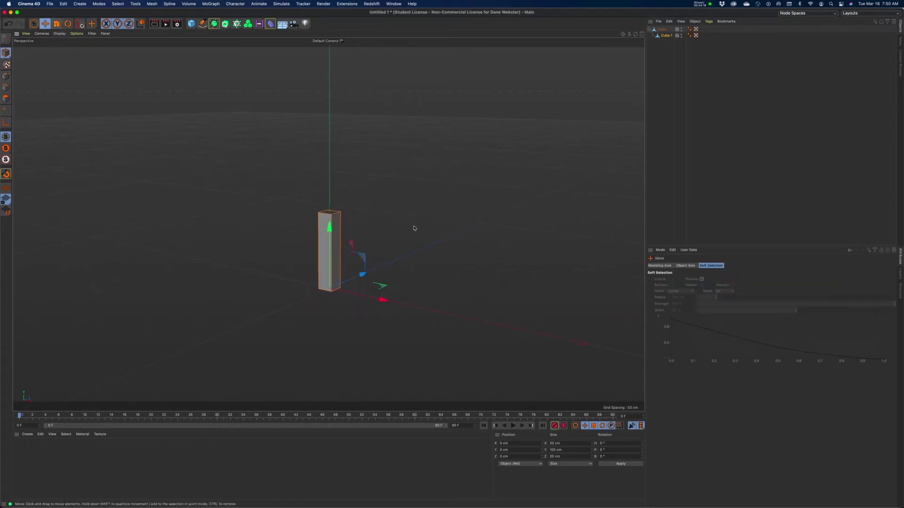
{"action": "left_click_drag", "start_coordinate": [329, 229], "coordinate": [348, 150]}
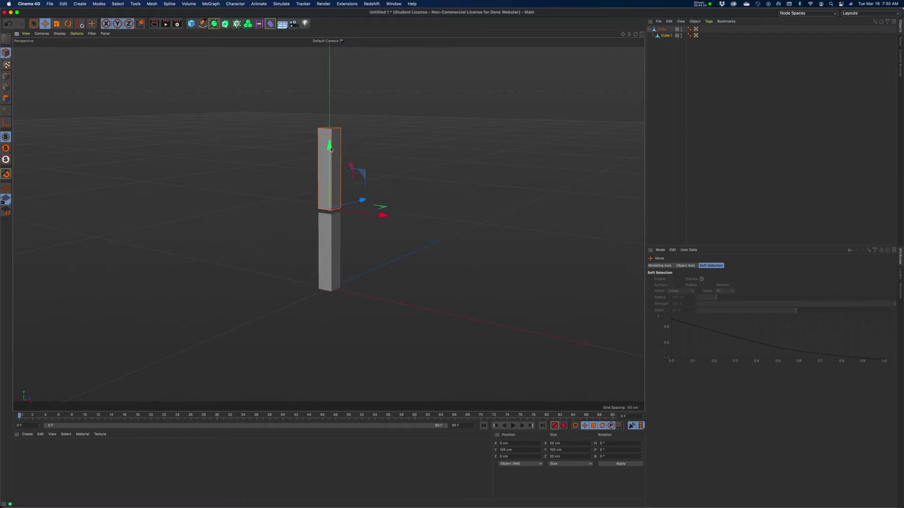
{"action": "left_click_drag", "start_coordinate": [381, 207], "coordinate": [381, 206]}
{"action": "key", "text": "super+z"}
{"action": "mouse_move", "coordinate": [331, 146]}
{"action": "left_mouse_down"}
{"action": "mouse_move", "coordinate": [332, 221]}
{"action": "mouse_move", "coordinate": [343, 152]}
{"action": "left_mouse_up"}
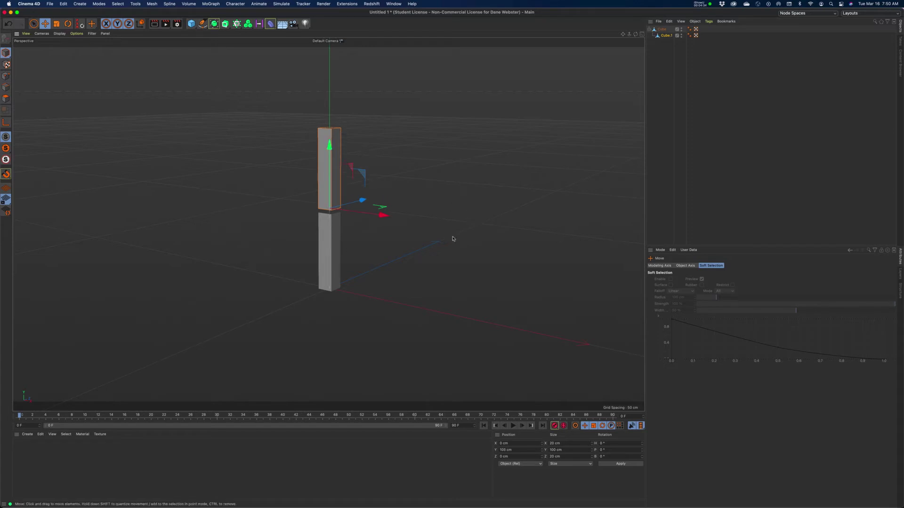
Scale the upper block down uniformly to 16 cm wide, 80 cm tall and 16 cm deep.
{"action": "left_click", "coordinate": [68, 24]}
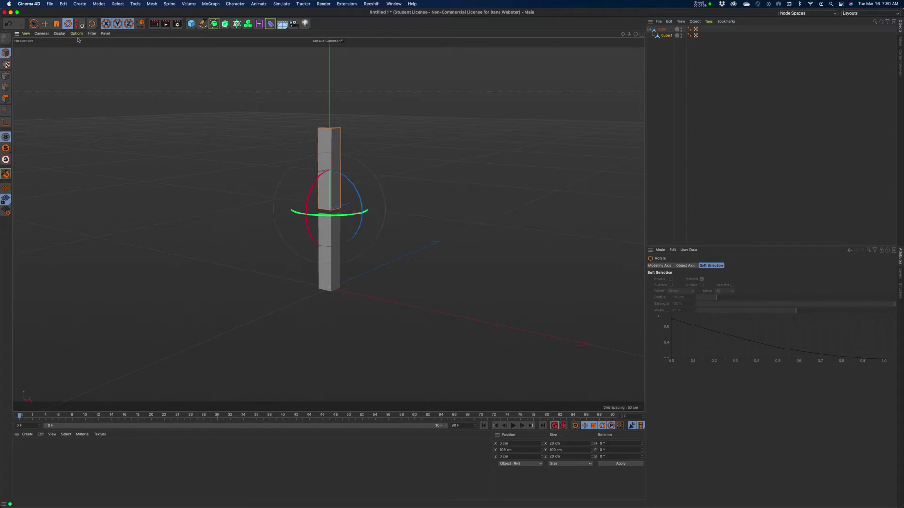
{"action": "left_click", "coordinate": [56, 23]}
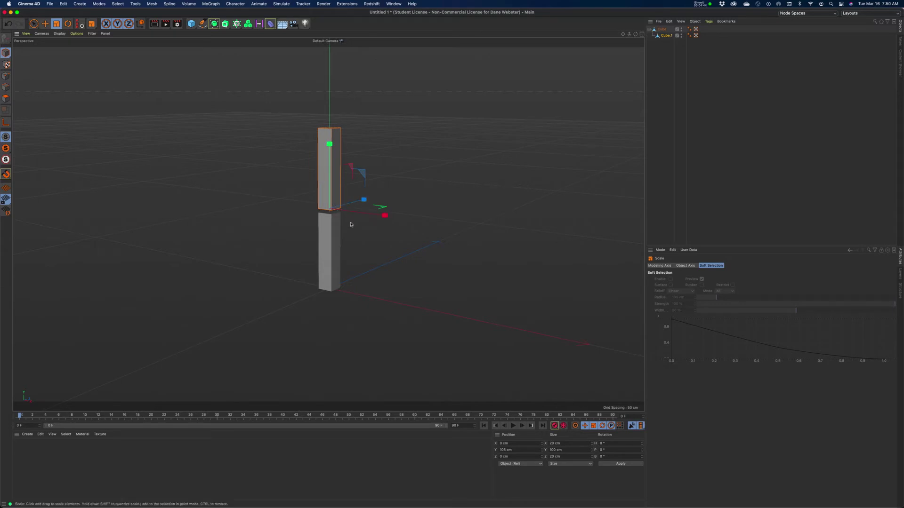
{"action": "left_click_drag", "start_coordinate": [457, 185], "coordinate": [416, 198]}
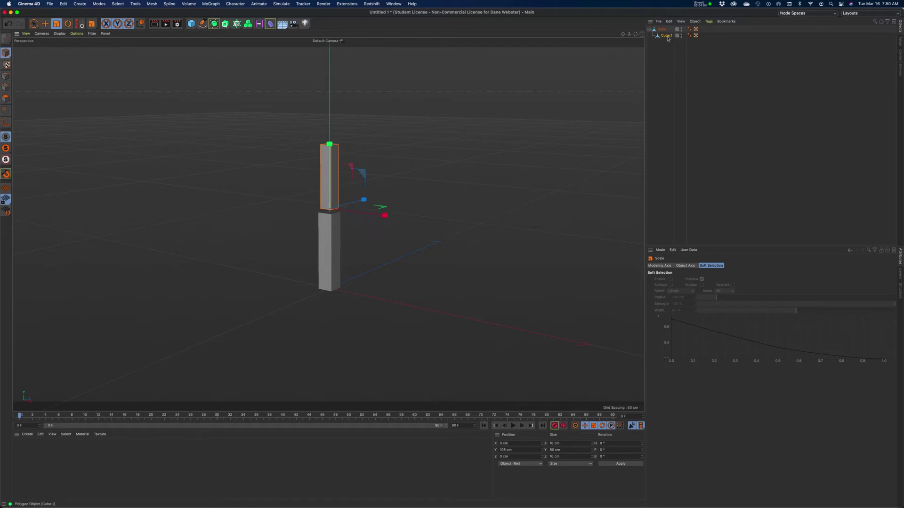
Duplicate the scaled block as its own child and move the copy up along Y, leaving a small gap.
{"action": "left_click_drag", "start_coordinate": [668, 39], "coordinate": [671, 41]}
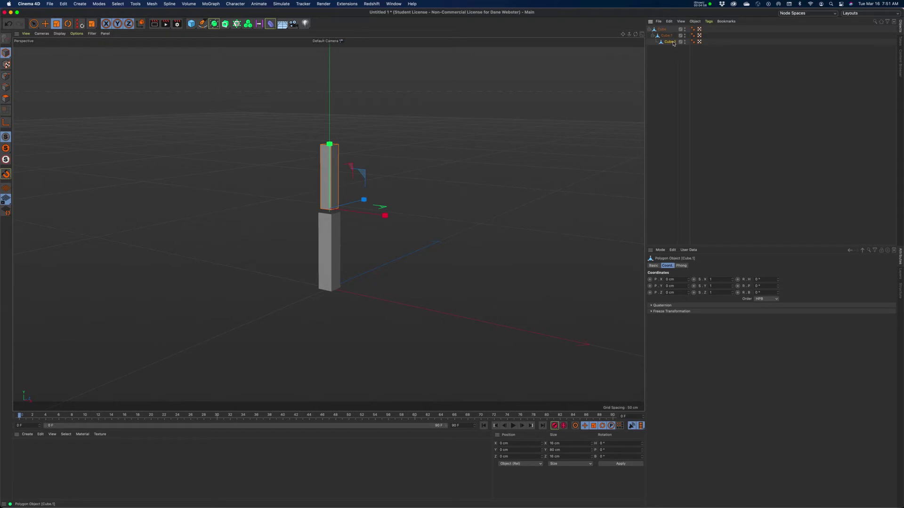
{"action": "key", "text": "e"}
{"action": "left_click_drag", "start_coordinate": [331, 151], "coordinate": [332, 81]}
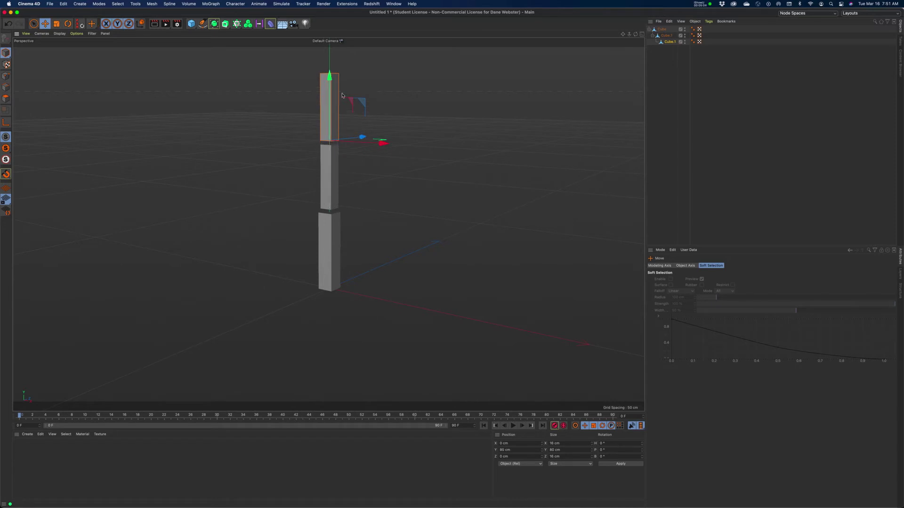
Scale the topmost block down uniformly to 12.8 cm wide, 64 cm tall and 12.8 cm deep.
{"action": "left_click", "coordinate": [53, 27]}
{"action": "left_click_drag", "start_coordinate": [490, 172], "coordinate": [443, 192]}
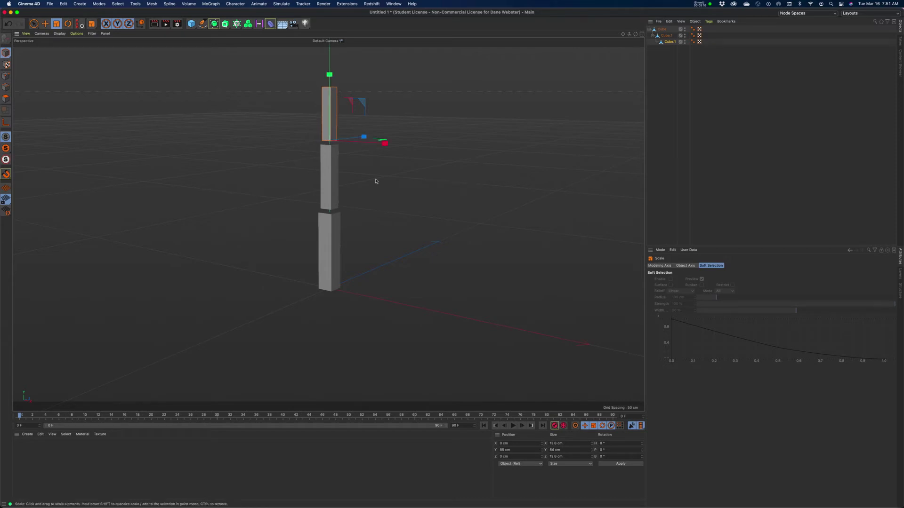
{"action": "left_click_drag", "start_coordinate": [623, 34], "coordinate": [589, 48]}
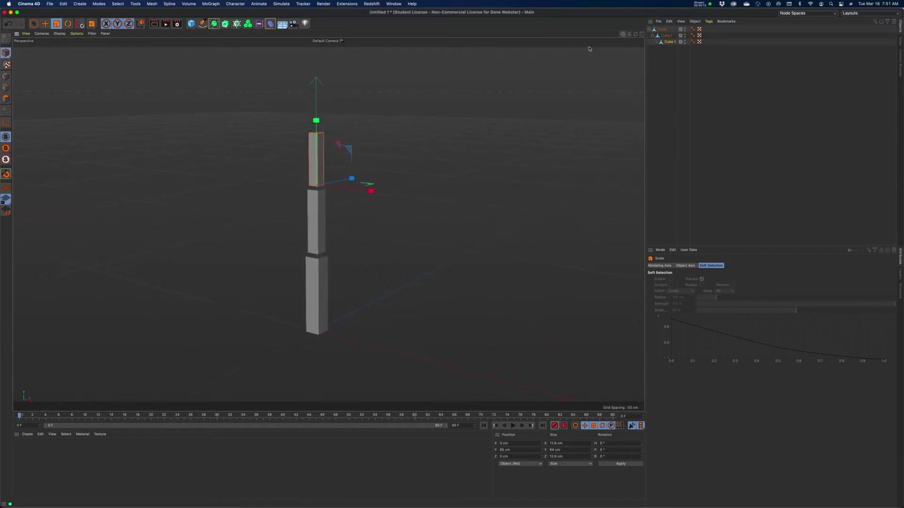
Rename the three blocks, from parent down to the last child, as segment_1, segment_2 and segment_3.
{"action": "double_click", "coordinate": [663, 30]}
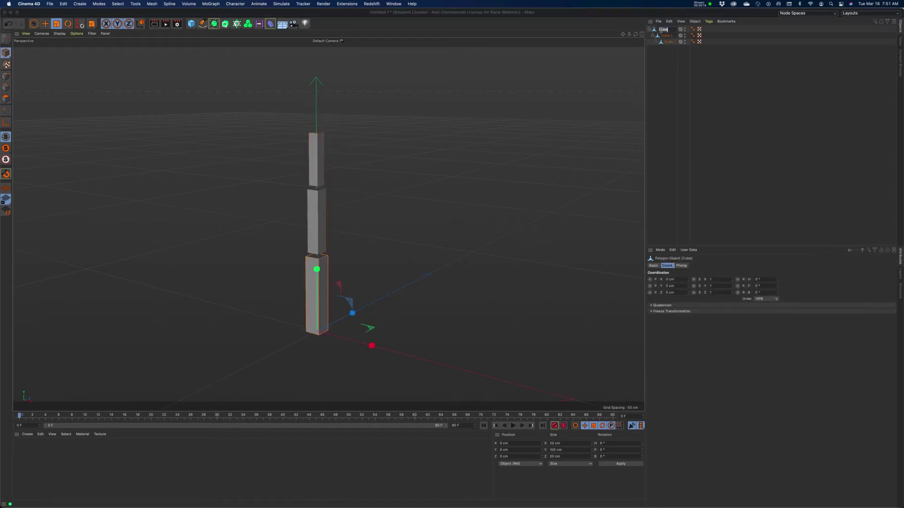
{"action": "key", "text": "BackSpace"}
{"action": "type", "text": "segment_1"}
{"action": "key", "text": "Return"}
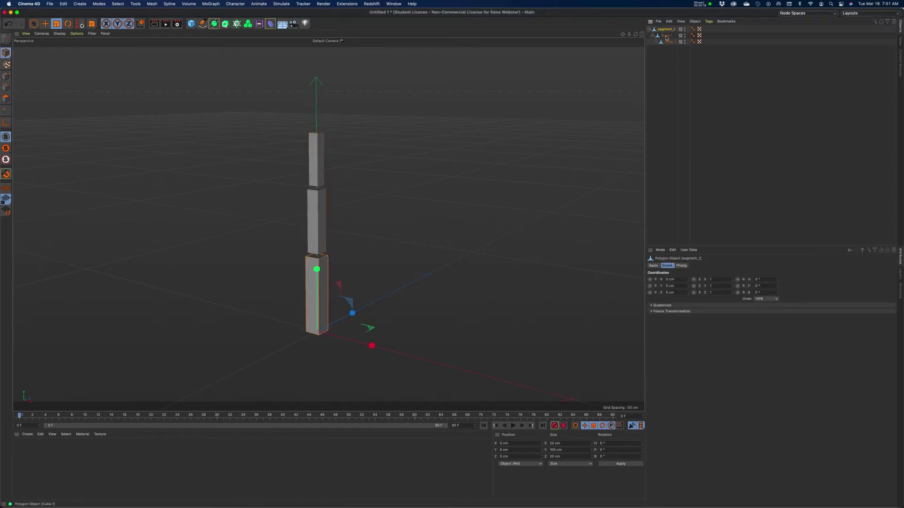
{"action": "double_click", "coordinate": [665, 36]}
{"action": "key", "text": "BackSpace"}
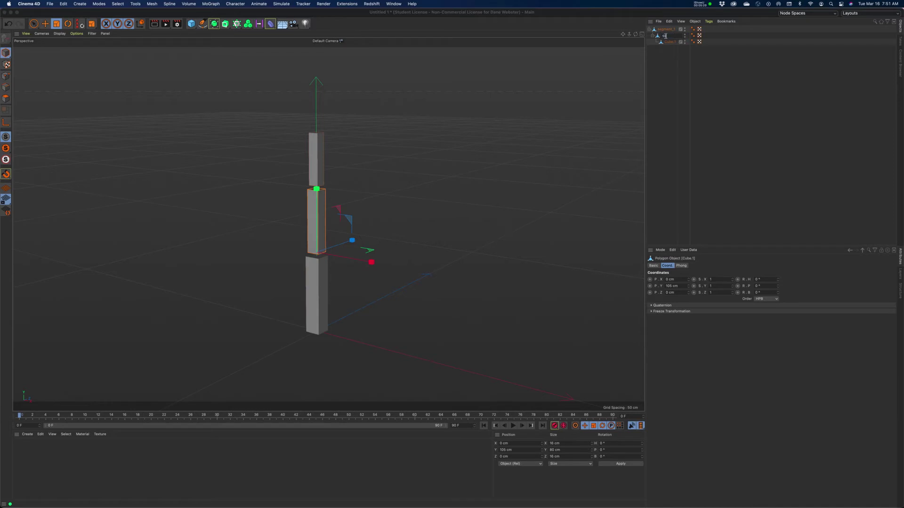
{"action": "type", "text": "segment_2"}
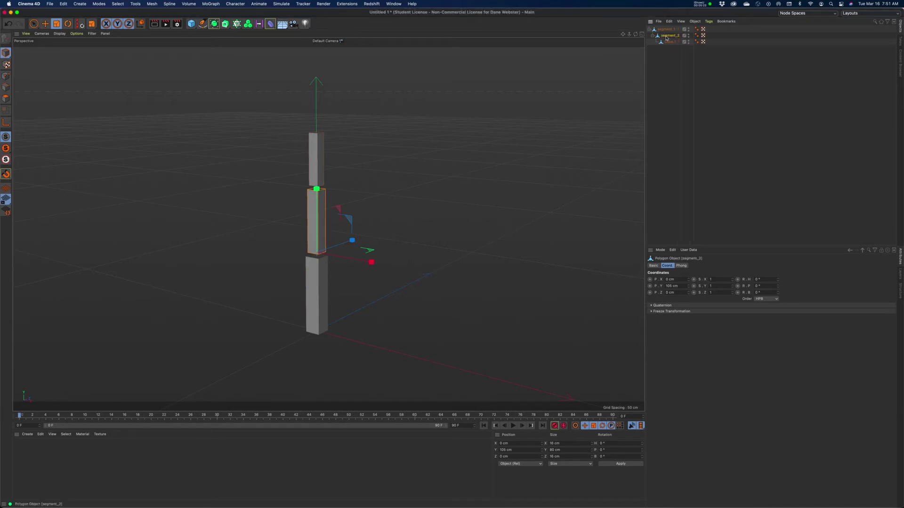
{"action": "key", "text": "Return"}
{"action": "double_click", "coordinate": [671, 42]}
{"action": "type", "text": "se"}
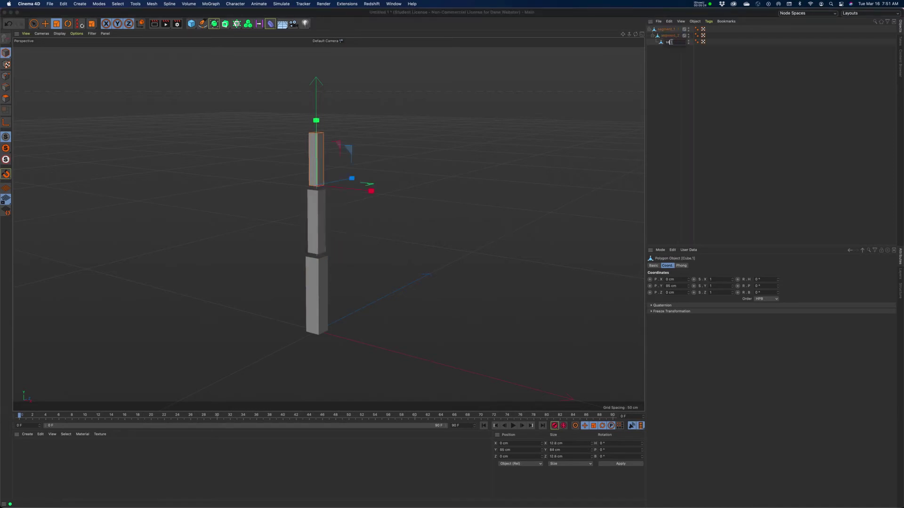
{"action": "type", "text": "gment_3"}
{"action": "key", "text": "Return"}
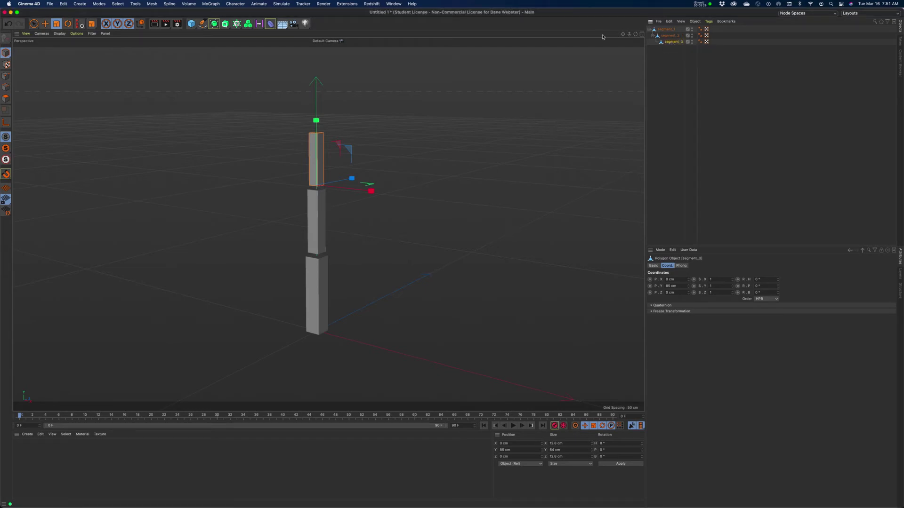
Test rotating all three selected segments together sideways with the Rotate tool, undoing each rotation.
{"action": "left_click_drag", "start_coordinate": [623, 35], "coordinate": [625, 33]}
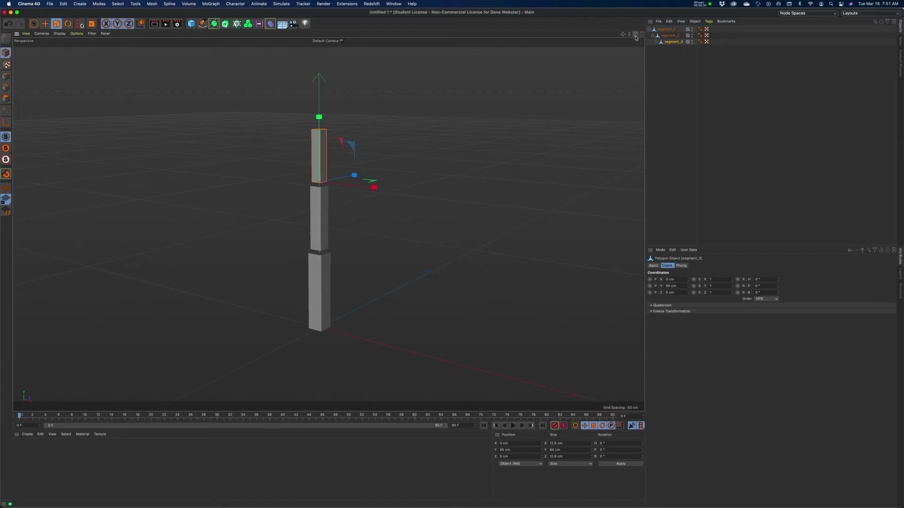
{"action": "left_click_drag", "start_coordinate": [624, 37], "coordinate": [621, 33]}
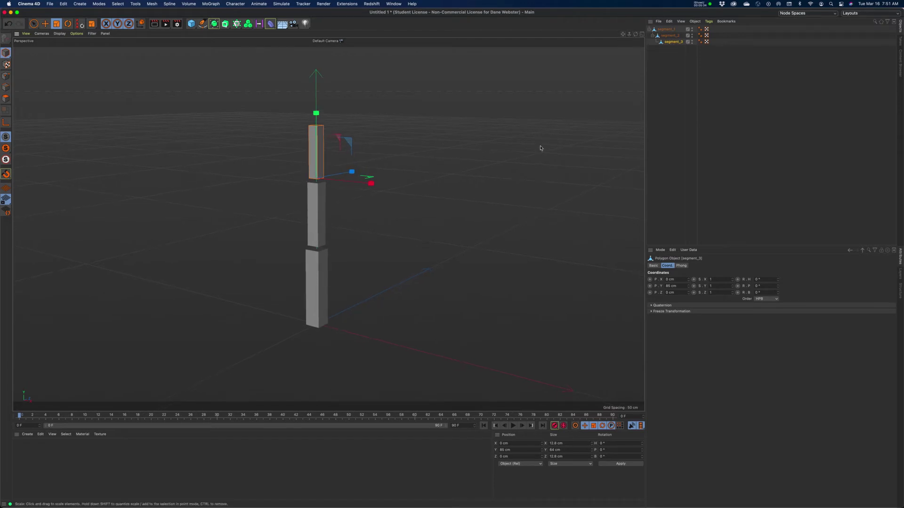
{"action": "left_click", "coordinate": [659, 96]}
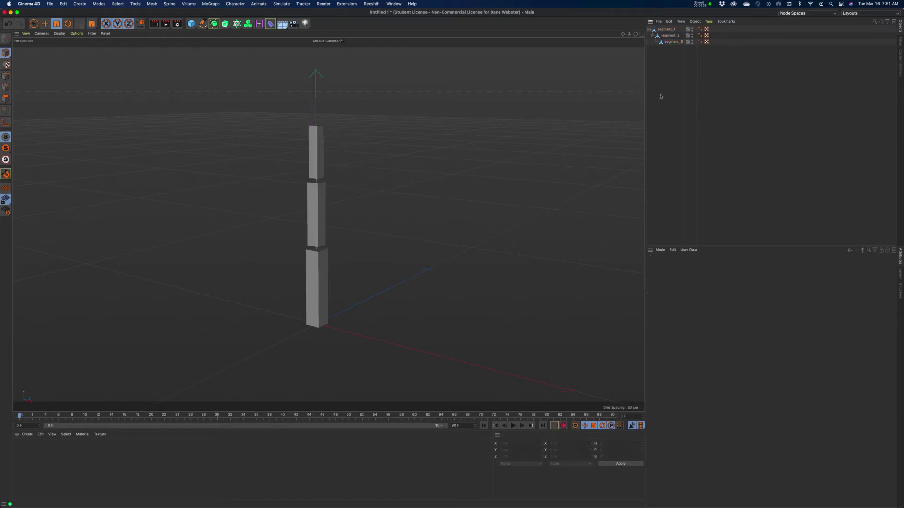
{"action": "left_click", "coordinate": [666, 29]}
{"action": "left_click", "coordinate": [672, 42], "text": "shift"}
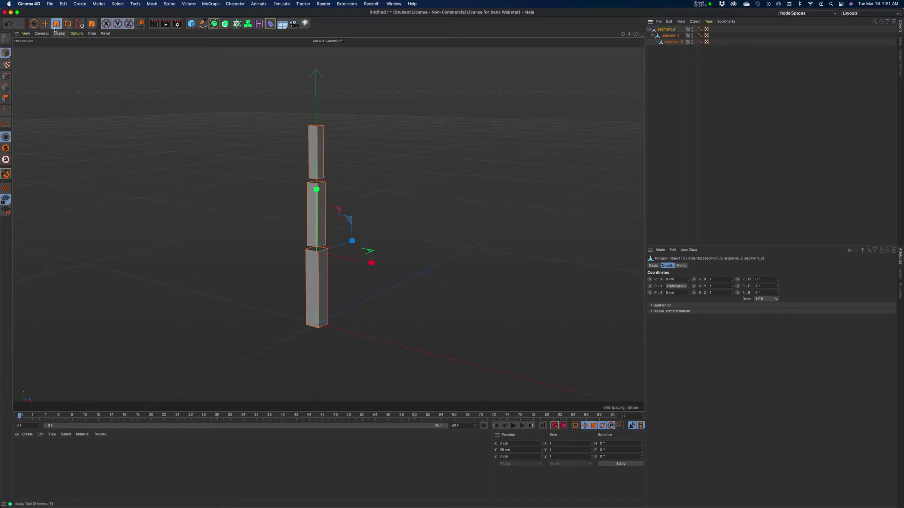
{"action": "left_click", "coordinate": [68, 24]}
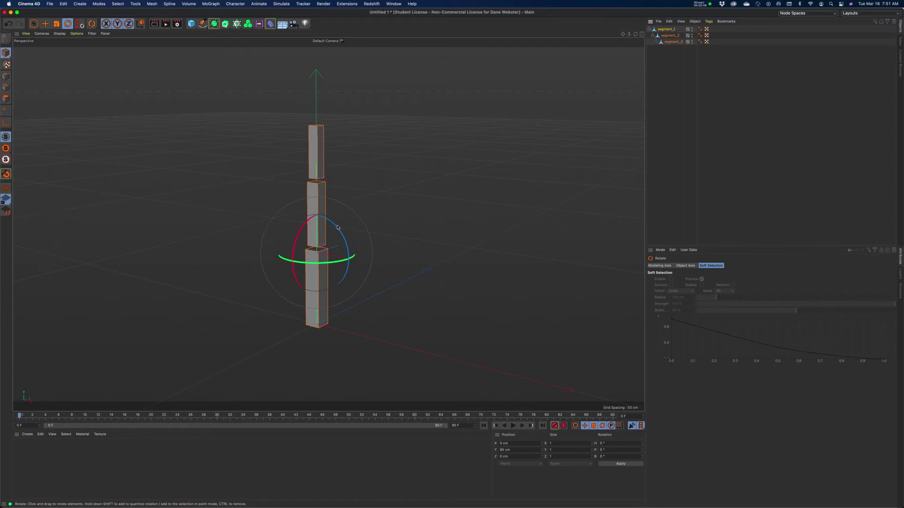
{"action": "mouse_move", "coordinate": [337, 227]}
{"action": "left_mouse_down"}
{"action": "mouse_move", "coordinate": [343, 243]}
{"action": "mouse_move", "coordinate": [335, 235]}
{"action": "left_mouse_up"}
{"action": "key", "text": "super+z"}
{"action": "left_click_drag", "start_coordinate": [328, 222], "coordinate": [335, 240]}
{"action": "key", "text": "super+z"}
Test bending the chain with a 30° bank rotation on all three segments, and reset the rotation to 0°.
{"action": "left_click", "coordinate": [674, 42], "text": "super"}
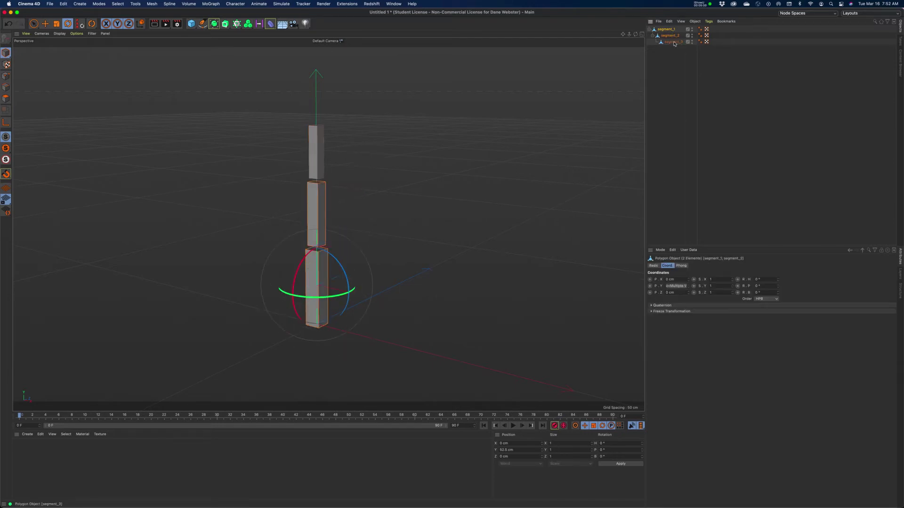
{"action": "left_click", "coordinate": [674, 42], "text": "super"}
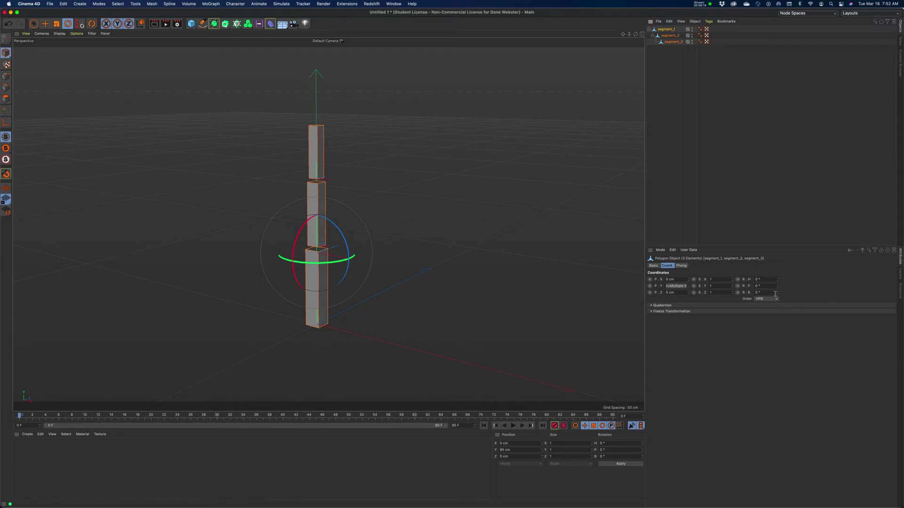
{"action": "left_click_drag", "start_coordinate": [778, 292], "coordinate": [779, 294]}
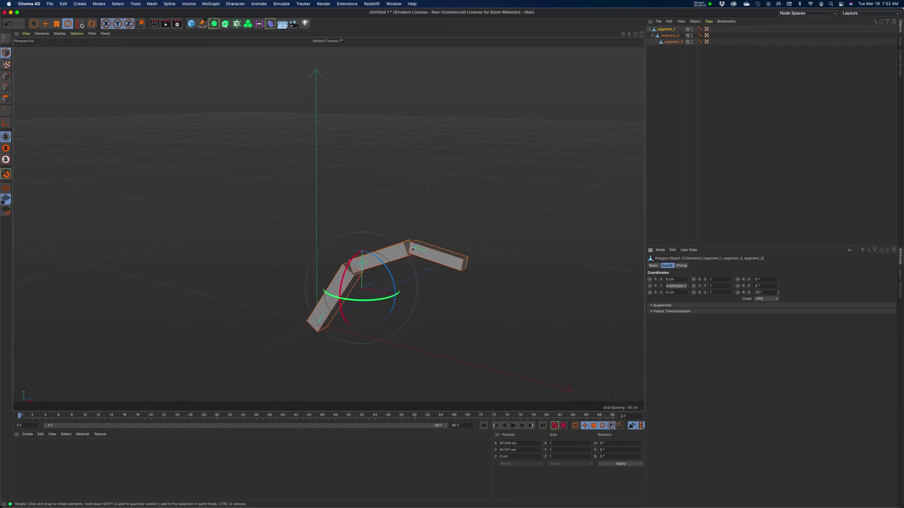
{"action": "left_click", "coordinate": [771, 292]}
{"action": "type", "text": "30"}
{"action": "key", "text": "Return"}
{"action": "left_click_drag", "start_coordinate": [306, 264], "coordinate": [330, 328], "text": "alt"}
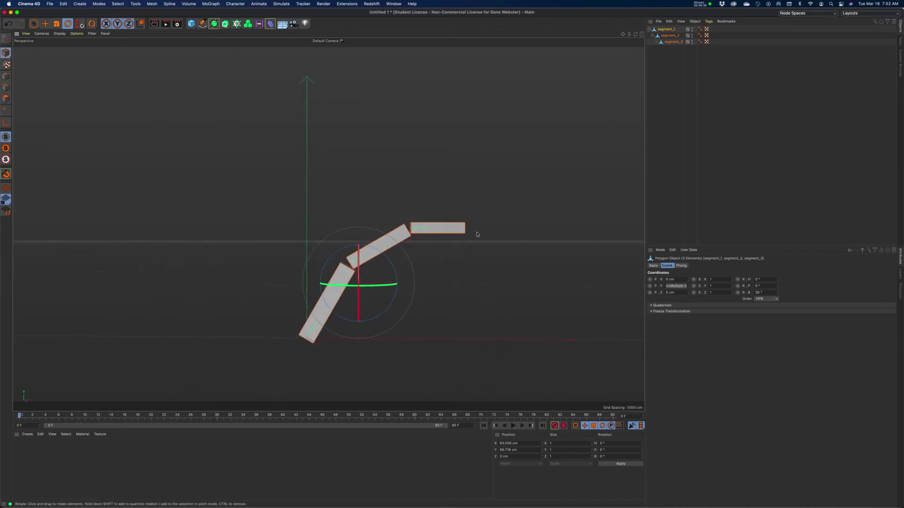
{"action": "left_click_drag", "start_coordinate": [444, 231], "coordinate": [444, 240], "text": "alt"}
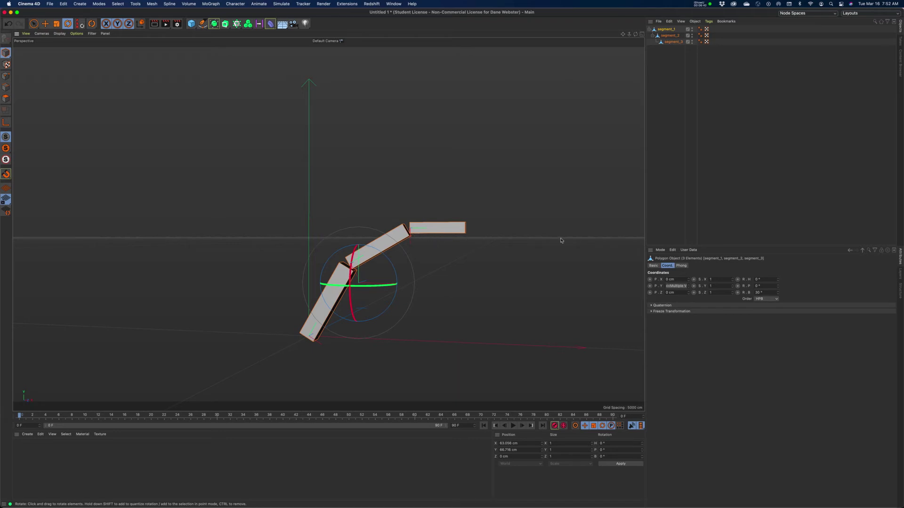
{"action": "left_click", "coordinate": [759, 293]}
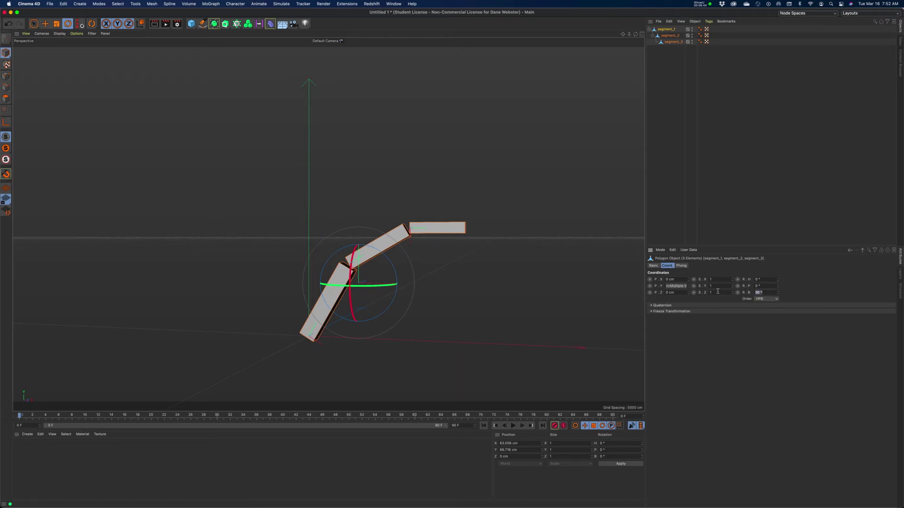
{"action": "type", "text": "0"}
{"action": "key", "text": "Return"}
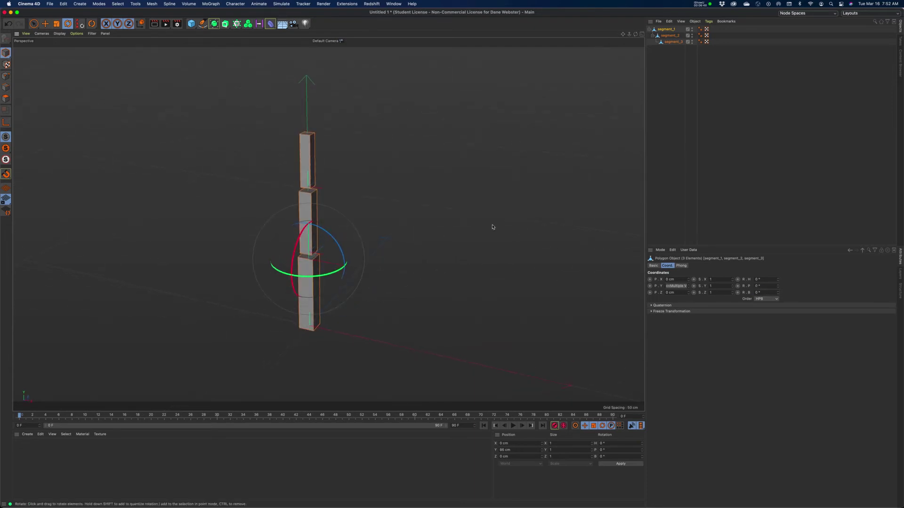
Deselect the segments and set the project frame rate to 24 FPS.
{"action": "key", "text": "d"}
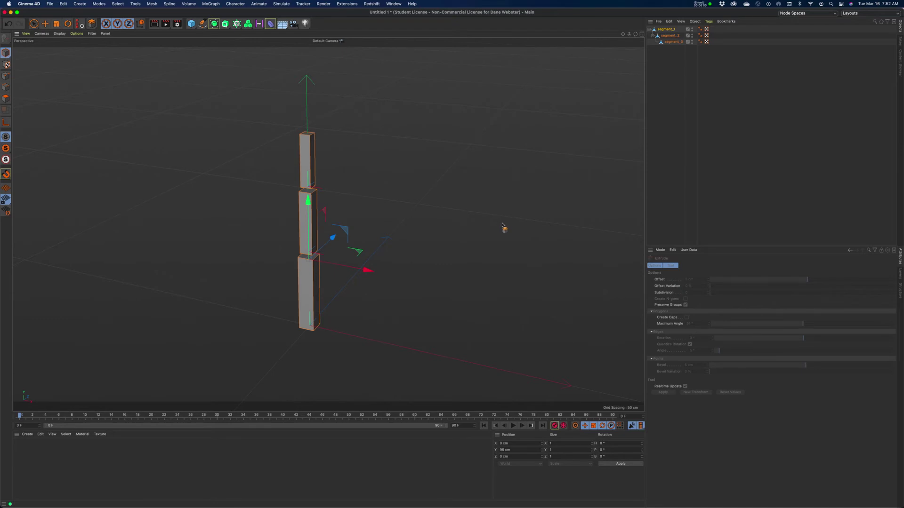
{"action": "key", "text": "w"}
{"action": "left_click", "coordinate": [45, 24]}
{"action": "left_click", "coordinate": [481, 172]}
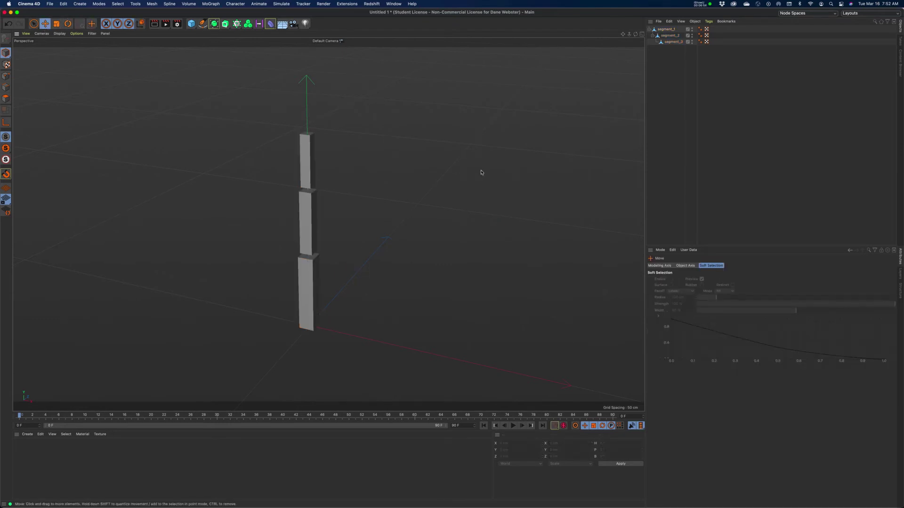
{"action": "key", "text": "ctrl+d"}
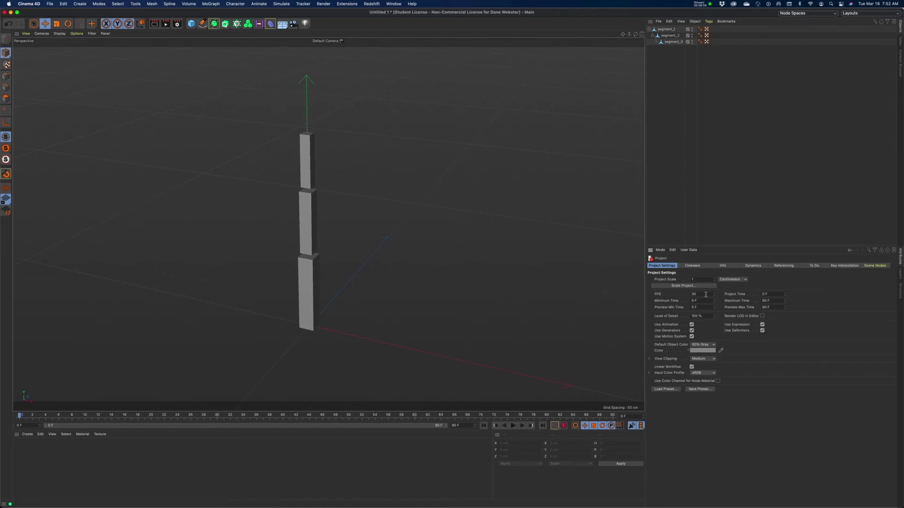
{"action": "left_click_drag", "start_coordinate": [705, 294], "coordinate": [660, 293]}
{"action": "type", "text": "24"}
{"action": "key", "text": "Return"}
Set the end of the animation timeline to frame 120.
{"action": "left_click_drag", "start_coordinate": [469, 426], "coordinate": [422, 427]}
{"action": "type", "text": "120"}
{"action": "key", "text": "Return"}
Select all three segments and keyframe their H, P and B rotation at frame 0.
{"action": "left_click_drag", "start_coordinate": [671, 31], "coordinate": [674, 41]}
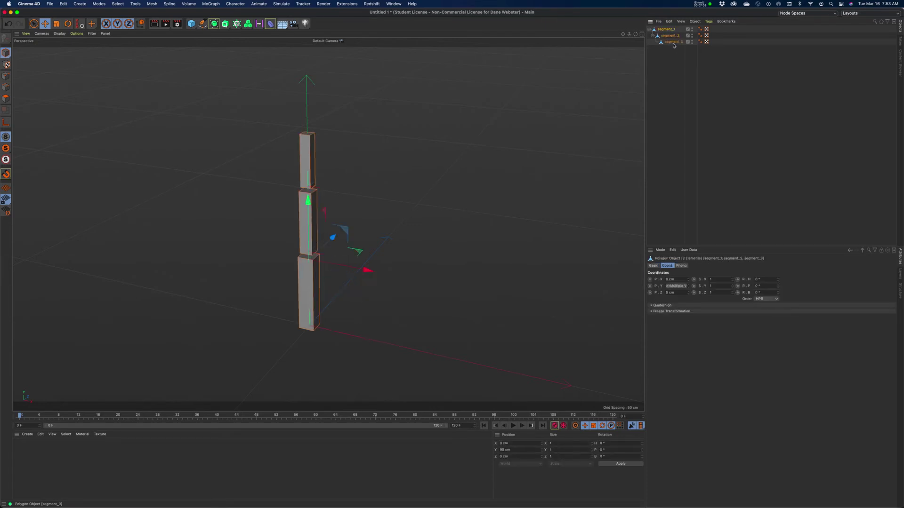
{"action": "left_click", "coordinate": [744, 280]}
{"action": "left_click", "coordinate": [737, 286]}
At frame 24, try a 100° bank rotation on all three segments, replace it with 33° and keyframe the rotation.
{"action": "left_click_drag", "start_coordinate": [21, 416], "coordinate": [139, 416]}
{"action": "left_click", "coordinate": [778, 292]}
{"action": "left_click_drag", "start_coordinate": [778, 293], "coordinate": [773, 292]}
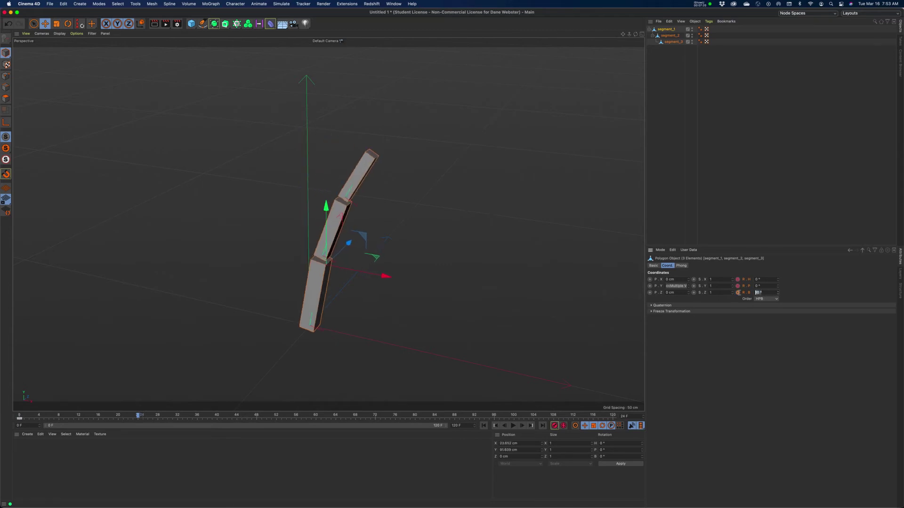
{"action": "type", "text": "100"}
{"action": "key", "text": "Return"}
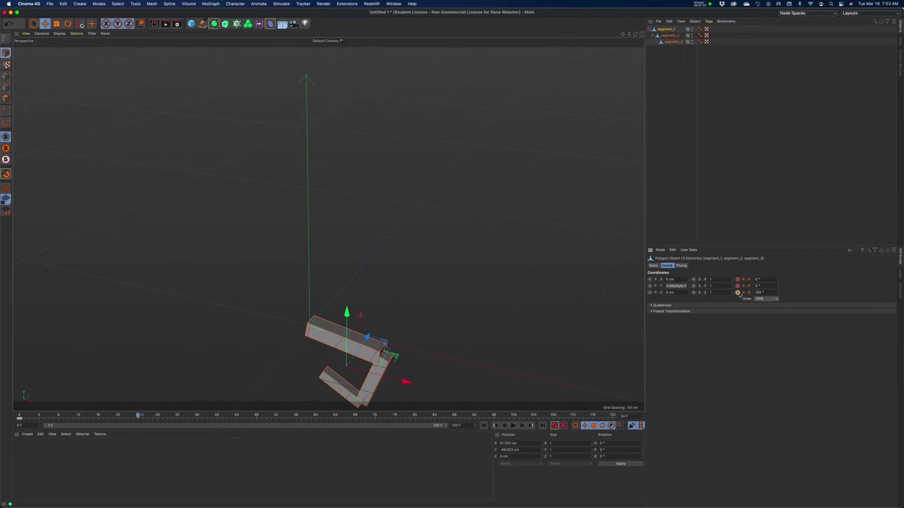
{"action": "left_click_drag", "start_coordinate": [769, 293], "coordinate": [718, 291]}
{"action": "type", "text": "33"}
{"action": "key", "text": "Return"}
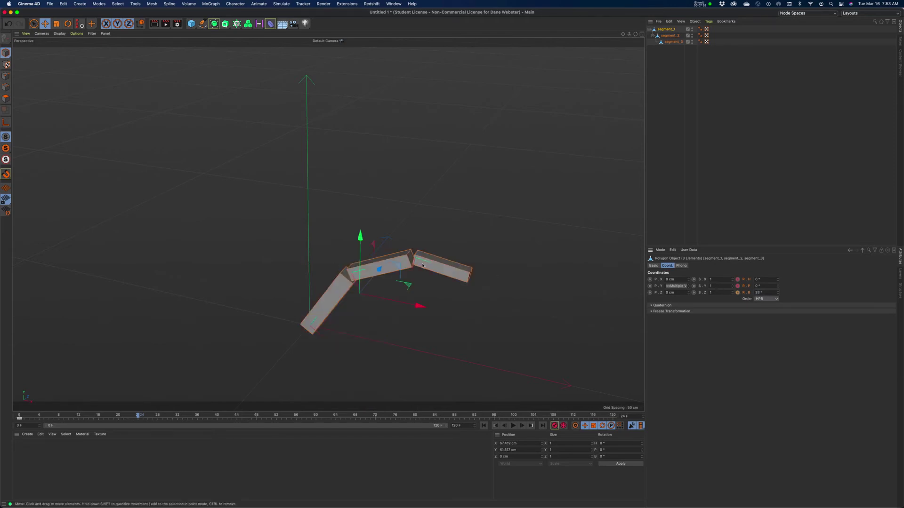
{"action": "left_click", "coordinate": [738, 280]}
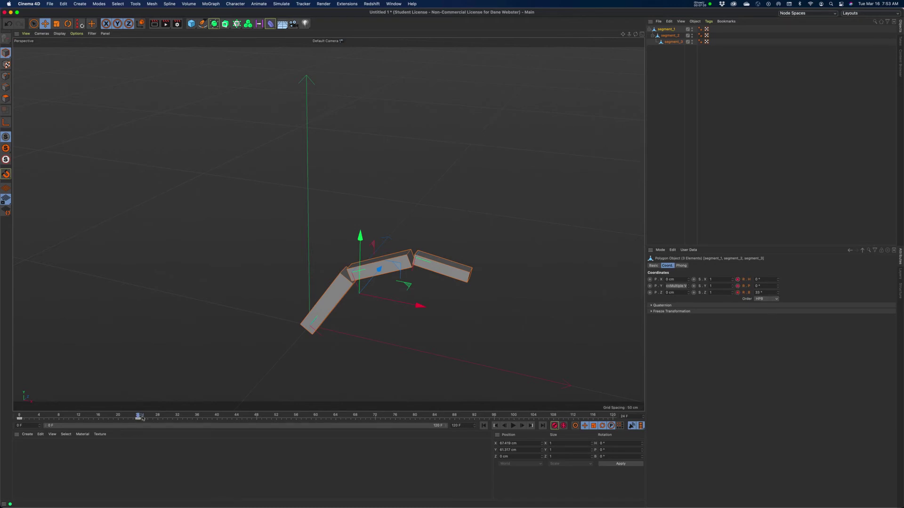
At frame 60, set the bank rotation of all three segments to -33° and keyframe the rotation.
{"action": "left_click_drag", "start_coordinate": [142, 418], "coordinate": [316, 418]}
{"action": "left_click", "coordinate": [760, 292]}
{"action": "type", "text": "-33"}
{"action": "key", "text": "Return"}
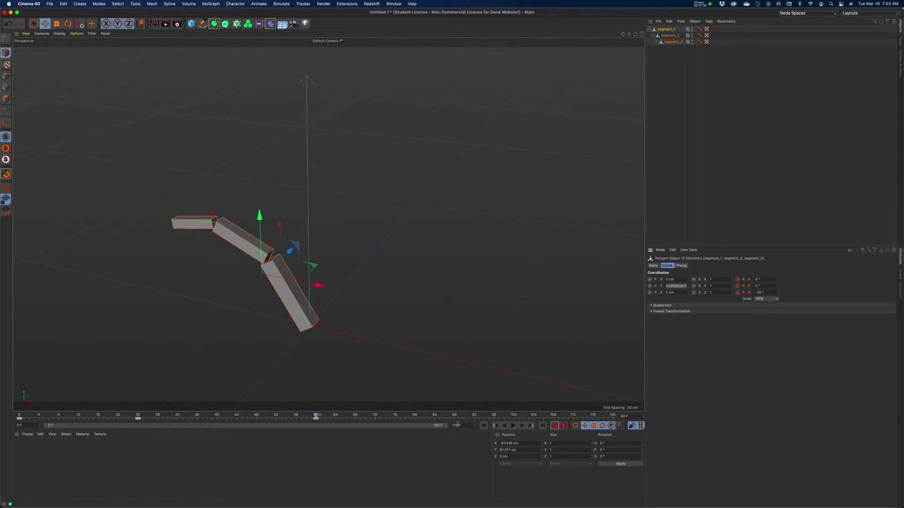
At frame 84, set the bank rotation of all three segments to 0° and keyframe the rotation.
{"action": "mouse_move", "coordinate": [436, 418]}
{"action": "left_mouse_down"}
{"action": "mouse_move", "coordinate": [446, 417]}
{"action": "mouse_move", "coordinate": [434, 417]}
{"action": "left_mouse_up"}
{"action": "left_click", "coordinate": [768, 292]}
{"action": "type", "text": "0"}
{"action": "key", "text": "Return"}
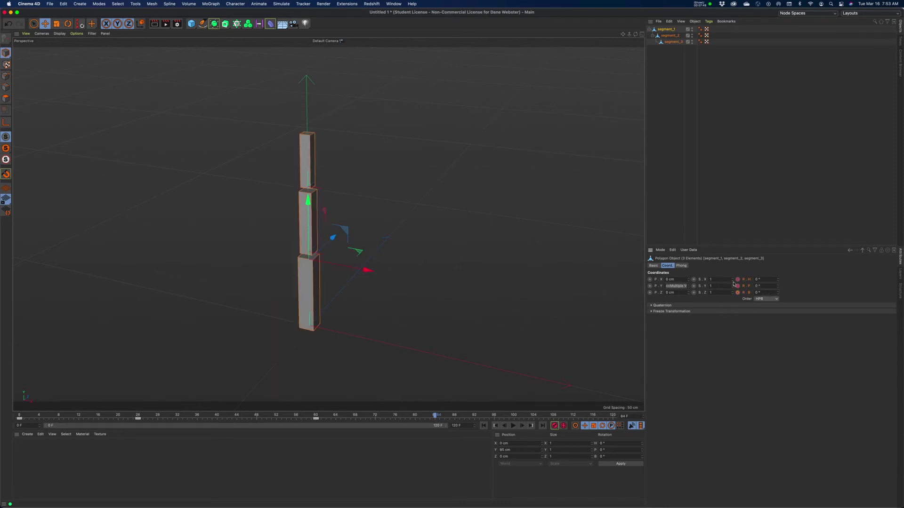
Play the chain animation from the first frame, stop it, and scrub through the opening frames back to frame 0.
{"action": "left_click", "coordinate": [484, 425]}
{"action": "left_click", "coordinate": [512, 426]}
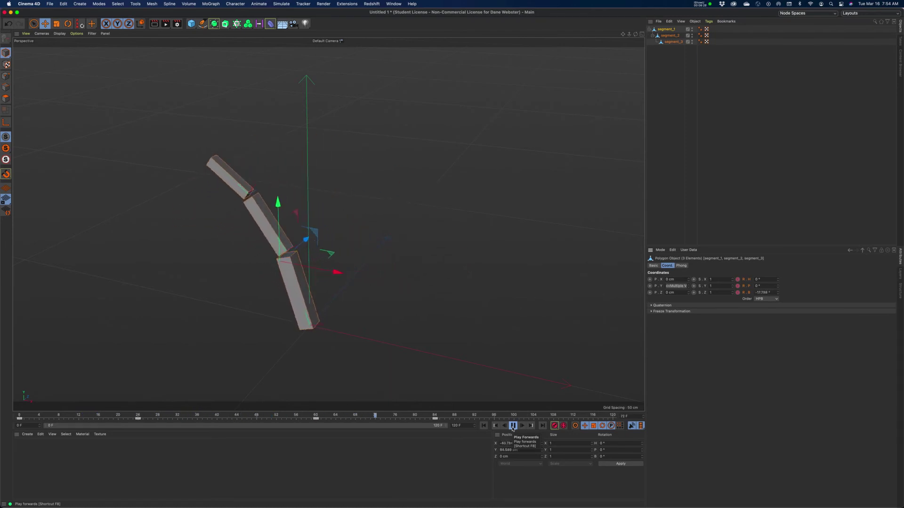
{"action": "left_click", "coordinate": [514, 426]}
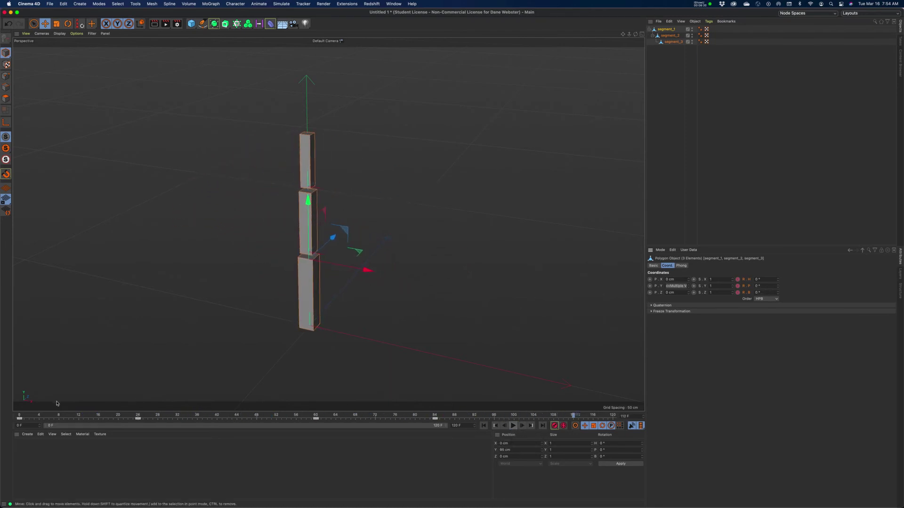
{"action": "left_click_drag", "start_coordinate": [19, 416], "coordinate": [123, 418]}
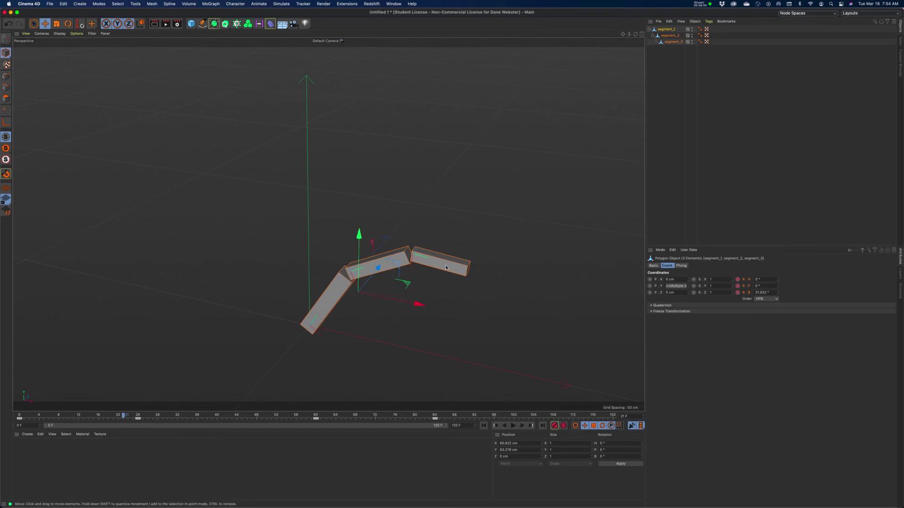
{"action": "left_click_drag", "start_coordinate": [32, 418], "coordinate": [1, 389]}
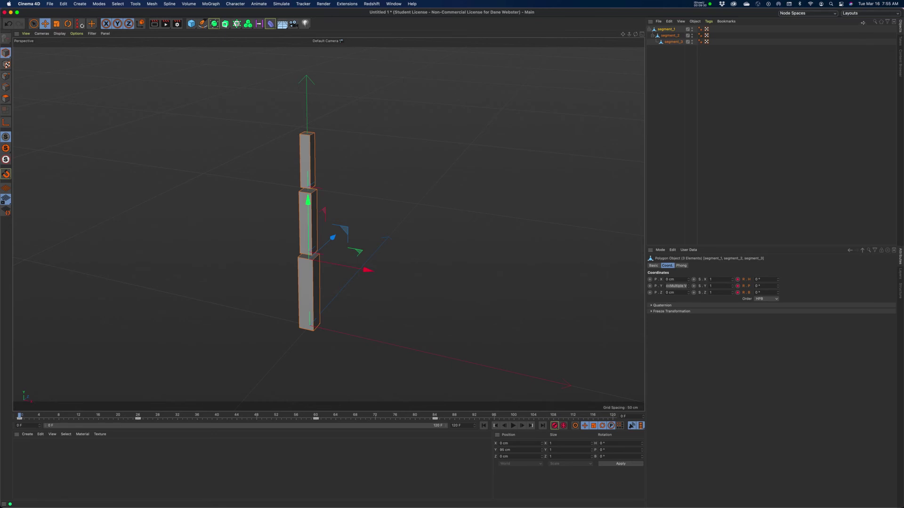
Switch to the Animate layout and expand segment_1, segment_2 and segment_3 in the dope sheet to expose their Rotation tracks.
{"action": "left_click", "coordinate": [861, 14]}
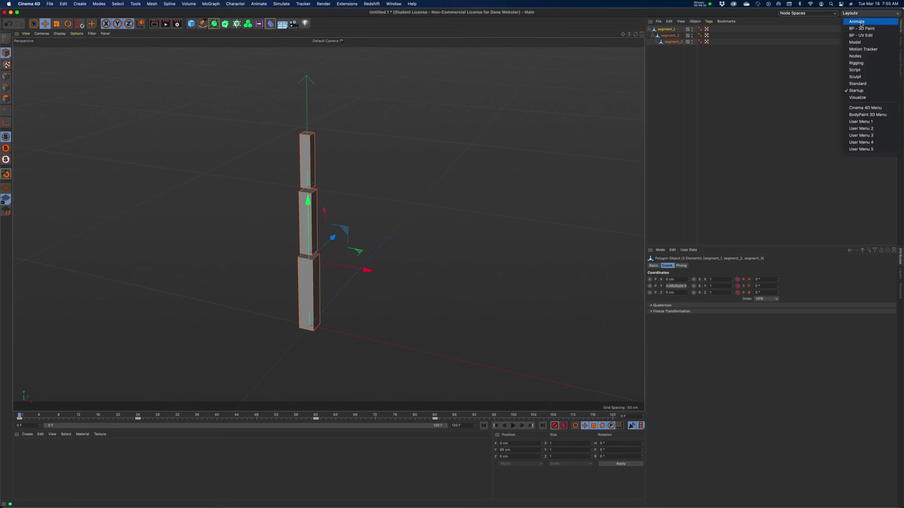
{"action": "left_click", "coordinate": [858, 22]}
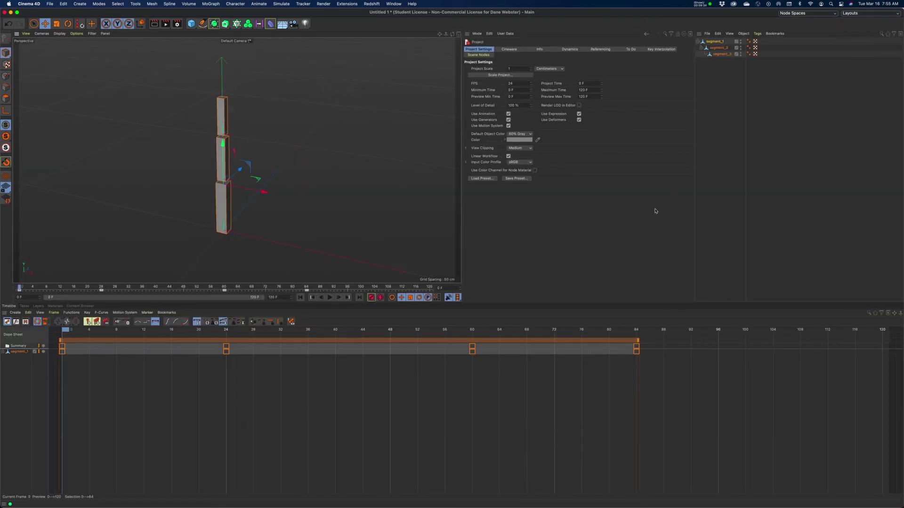
{"action": "left_click", "coordinate": [3, 352]}
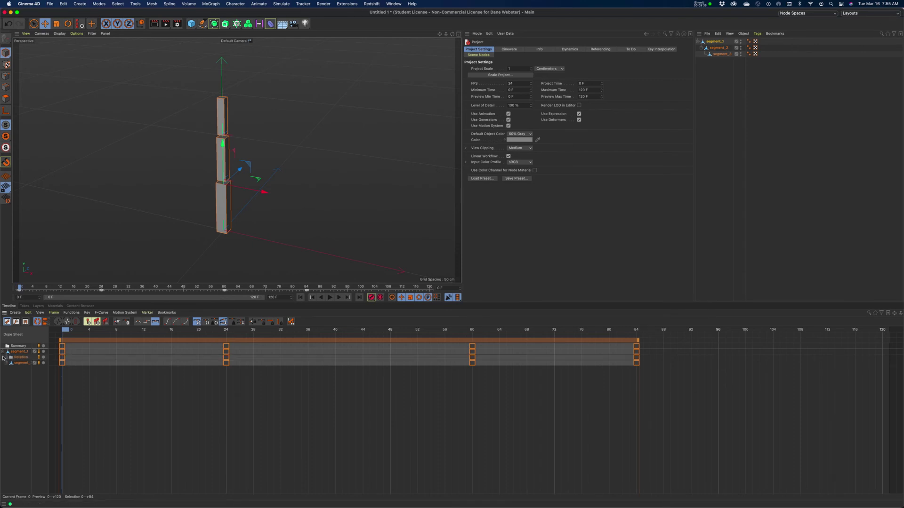
{"action": "left_click", "coordinate": [6, 363]}
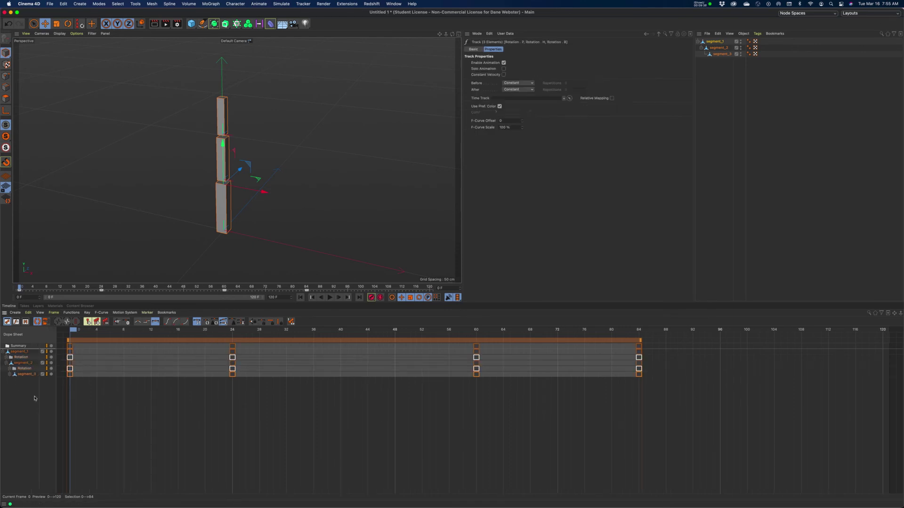
{"action": "left_click", "coordinate": [10, 375]}
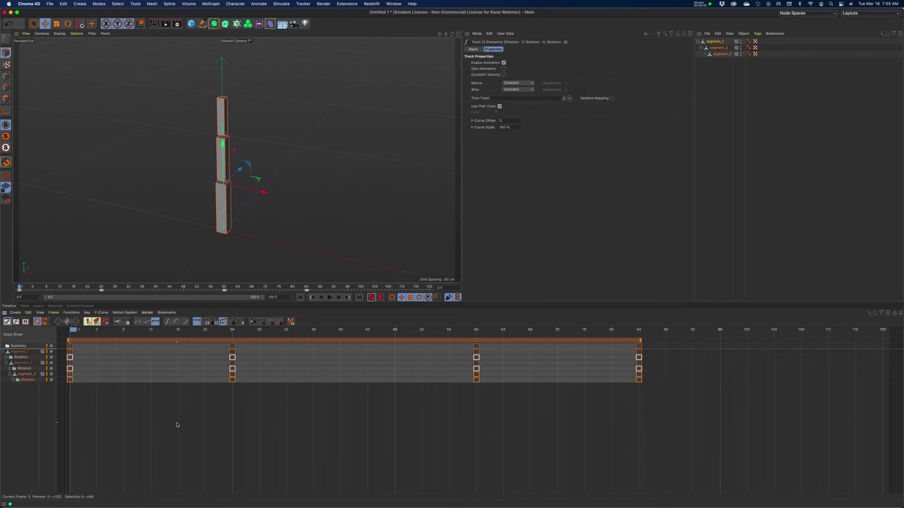
Select the rotation keys of segment_2 and its child segment_3 in the dope sheet and shift them to start at frame 6.
{"action": "left_click", "coordinate": [715, 42]}
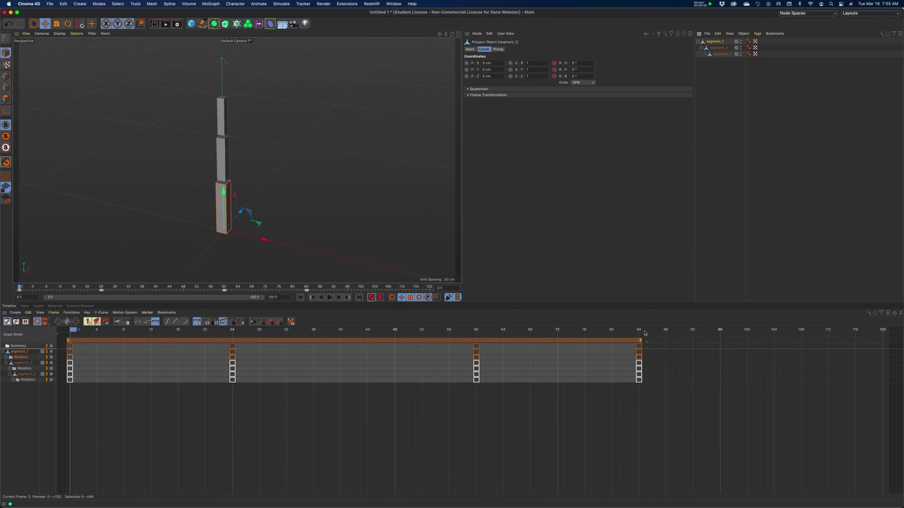
{"action": "left_click_drag", "start_coordinate": [430, 333], "coordinate": [72, 343]}
{"action": "left_click", "coordinate": [800, 431]}
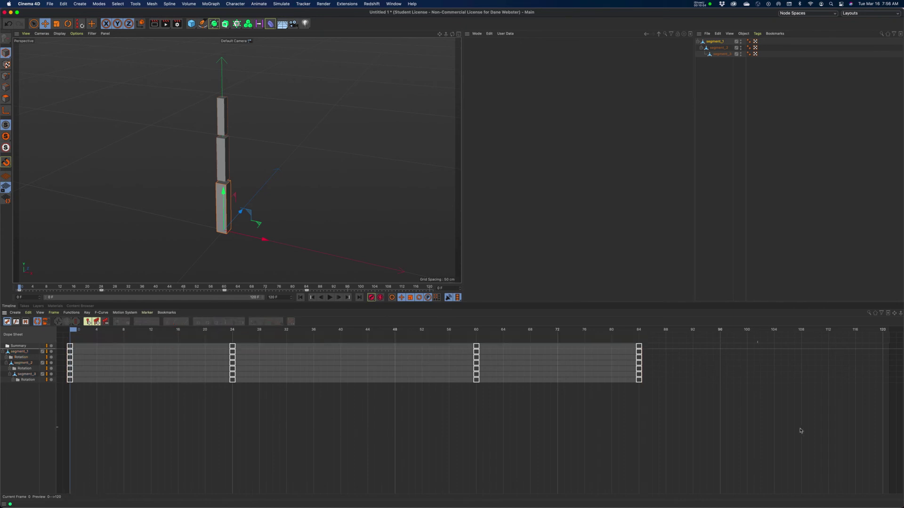
{"action": "left_click", "coordinate": [19, 356]}
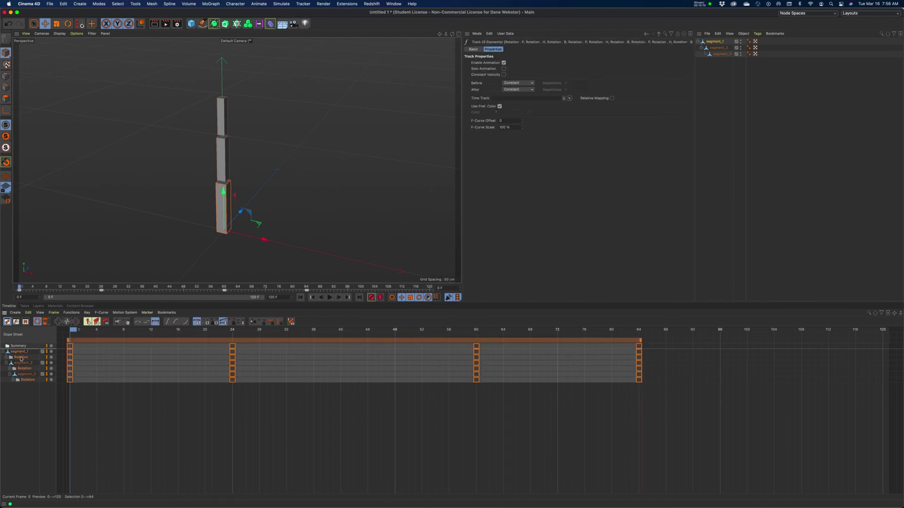
{"action": "left_click", "coordinate": [22, 364]}
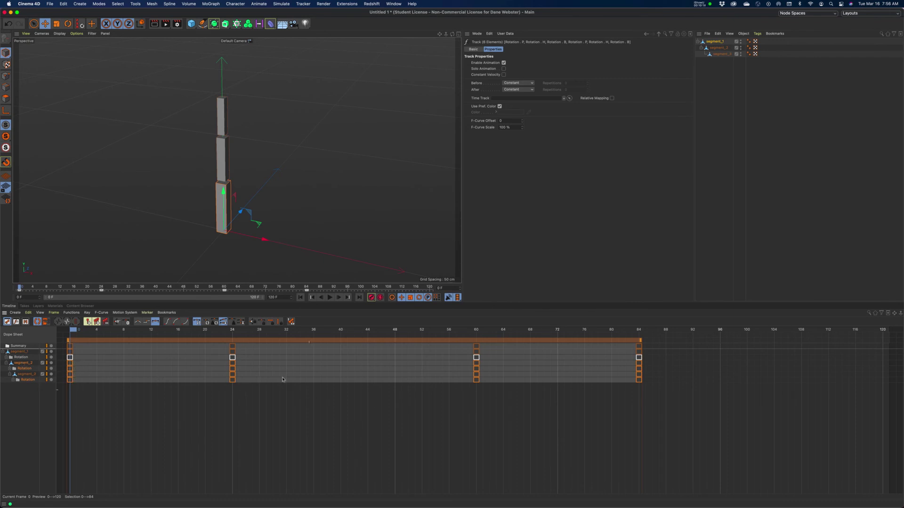
{"action": "left_click", "coordinate": [24, 369]}
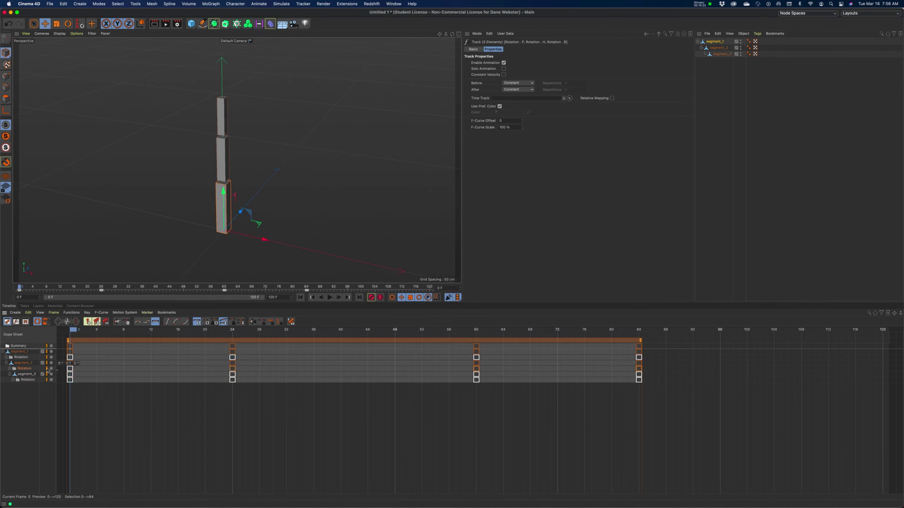
{"action": "left_click", "coordinate": [22, 363]}
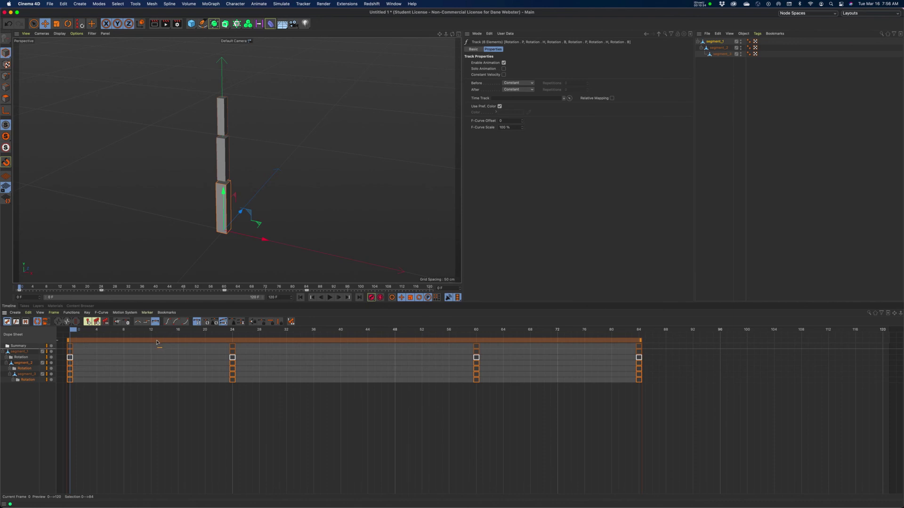
{"action": "left_click_drag", "start_coordinate": [166, 343], "coordinate": [201, 344]}
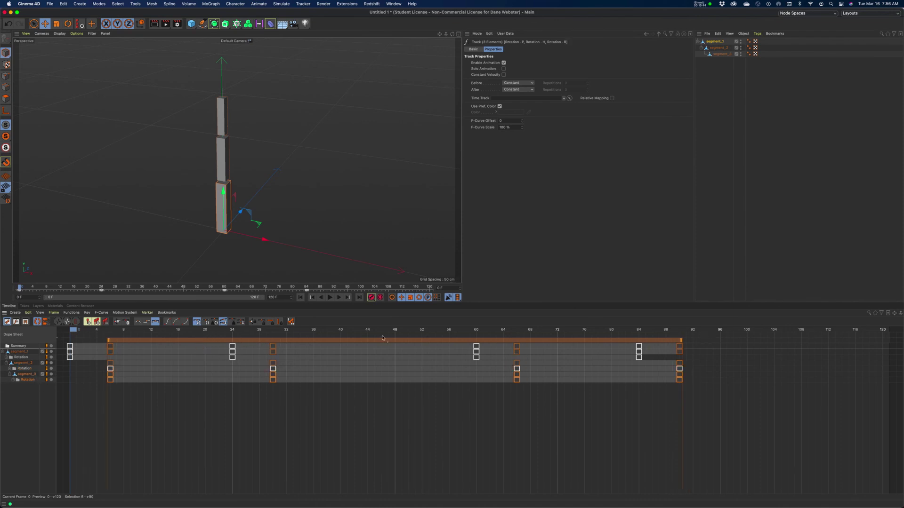
Shift only segment_3's rotation keys to start at frame 13 and play the animation to check the staggered bend.
{"action": "left_click_drag", "start_coordinate": [377, 343], "coordinate": [420, 344]}
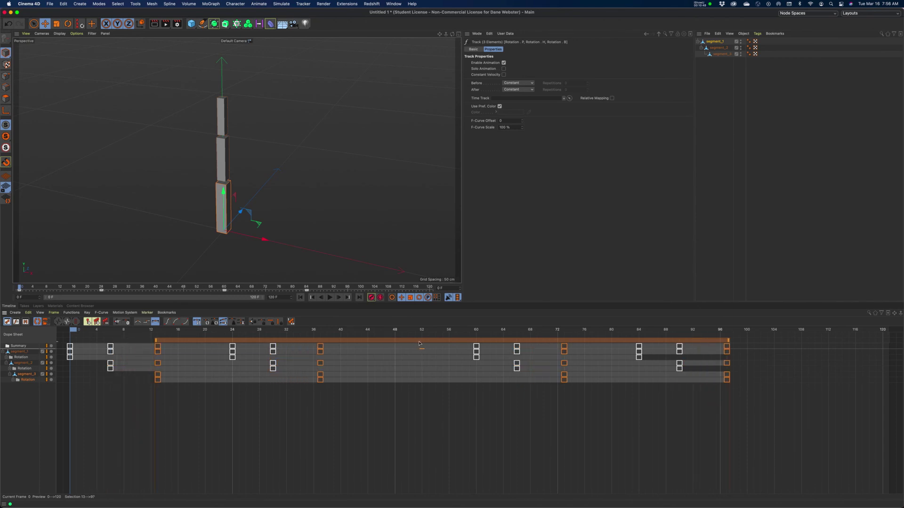
{"action": "left_click", "coordinate": [331, 298]}
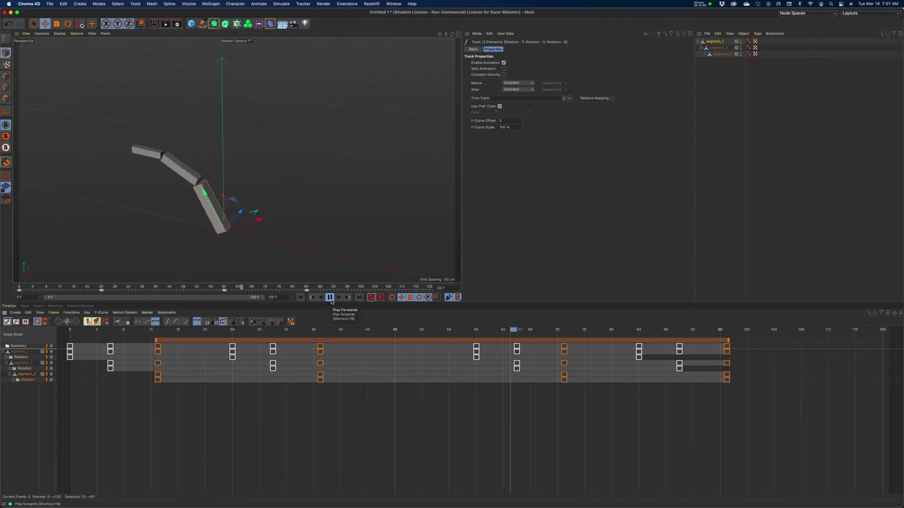
{"action": "left_click", "coordinate": [331, 298]}
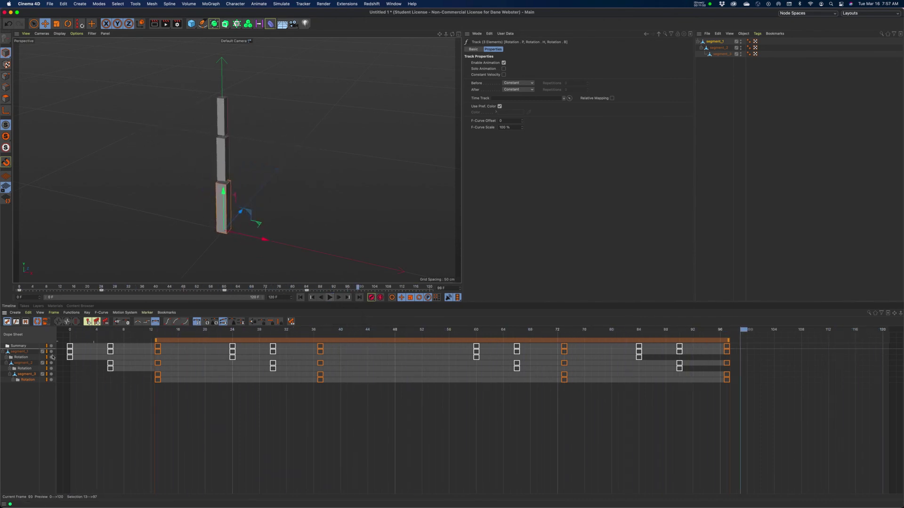
Display the timeline as F-curves and show only the Rotation B curves of all three segments together.
{"action": "left_click", "coordinate": [16, 322]}
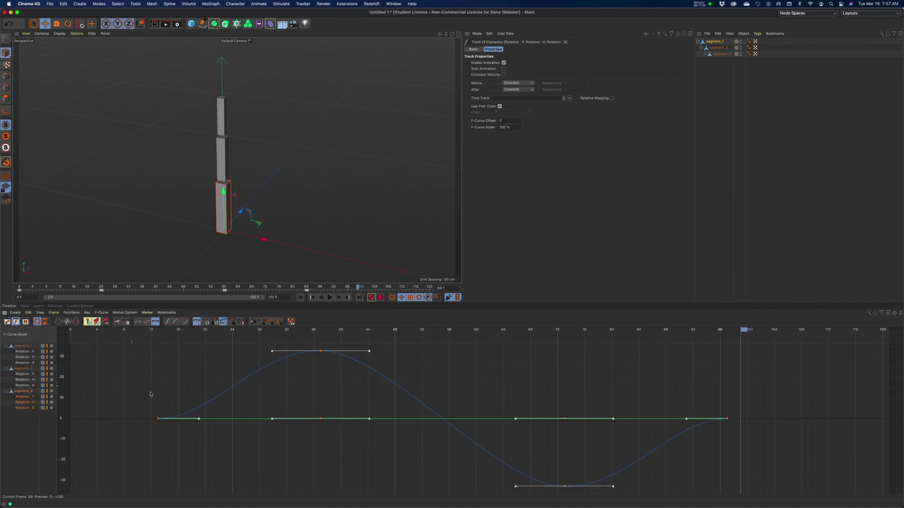
{"action": "scroll", "coordinate": [287, 416], "scroll_direction": "down", "scroll_amount": 5}
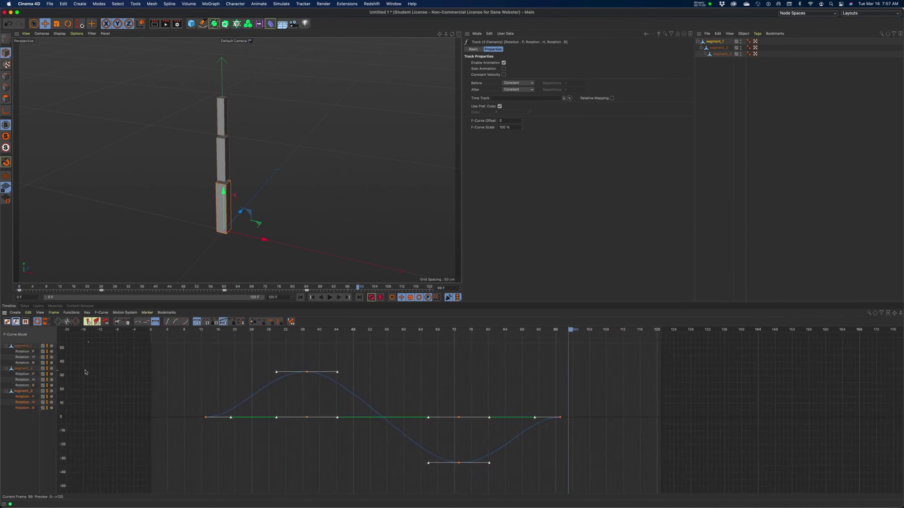
{"action": "left_click", "coordinate": [27, 351], "text": "shift"}
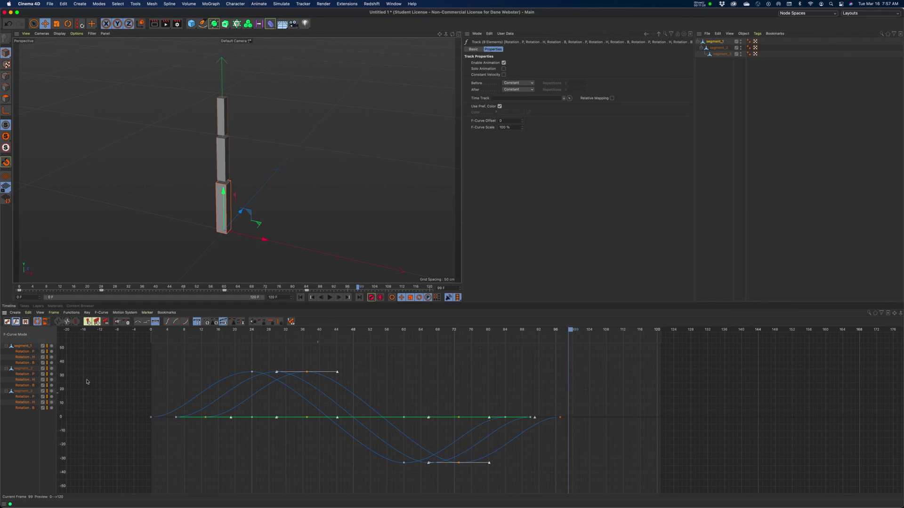
{"action": "left_click", "coordinate": [30, 363]}
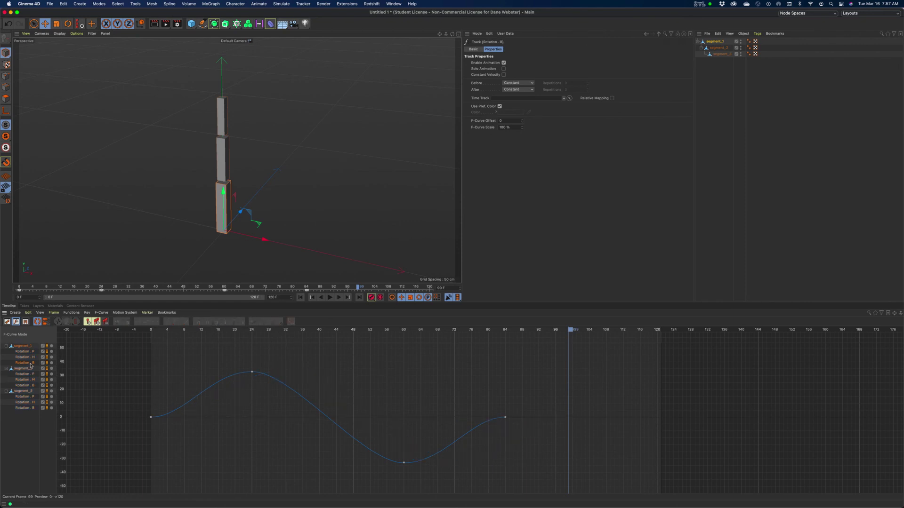
{"action": "left_click", "coordinate": [33, 386], "text": "shift"}
{"action": "left_click", "coordinate": [25, 408], "text": "shift"}
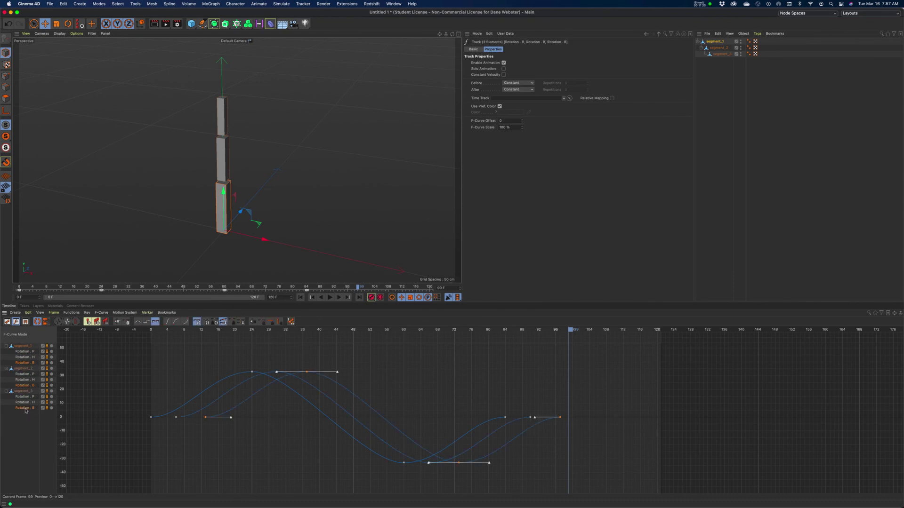
Play the staggered animation from the first frame while comparing the three bank rotation curves, and stop it.
{"action": "left_click", "coordinate": [300, 297]}
{"action": "left_click", "coordinate": [329, 297]}
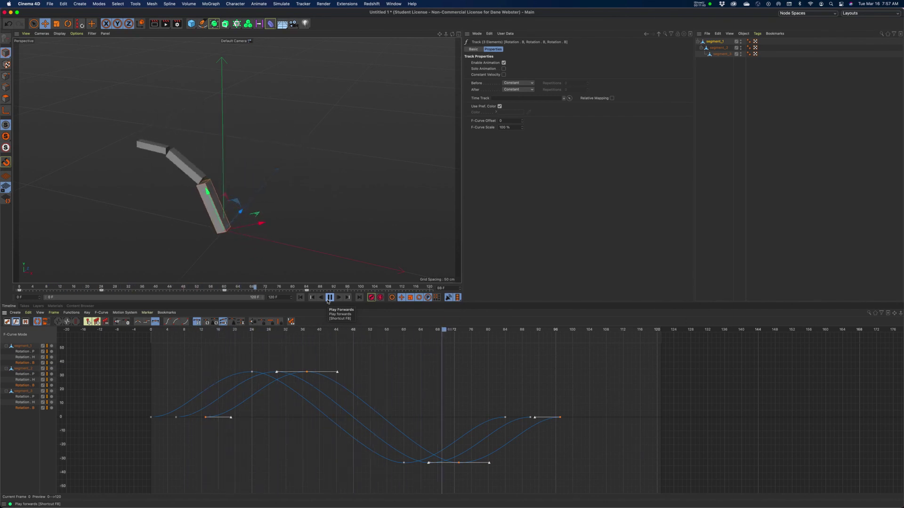
{"action": "left_click", "coordinate": [330, 298]}
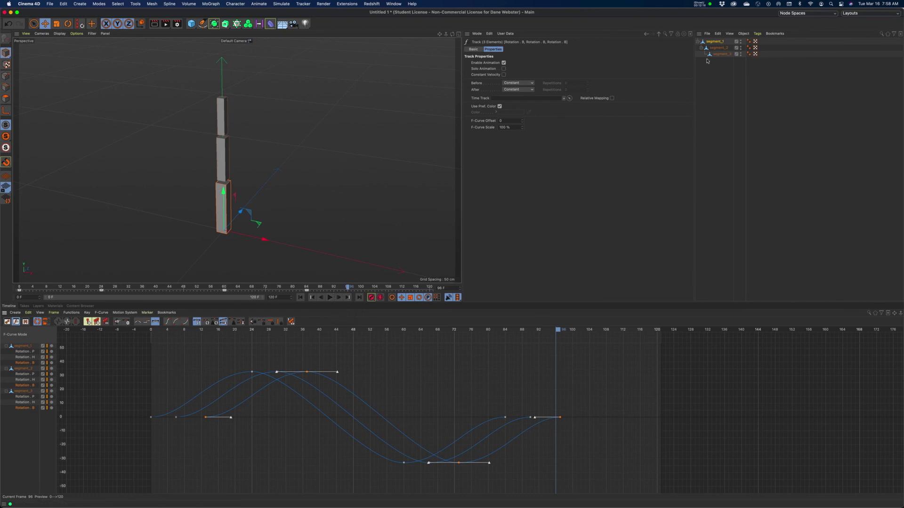
{"action": "left_click", "coordinate": [701, 4]}
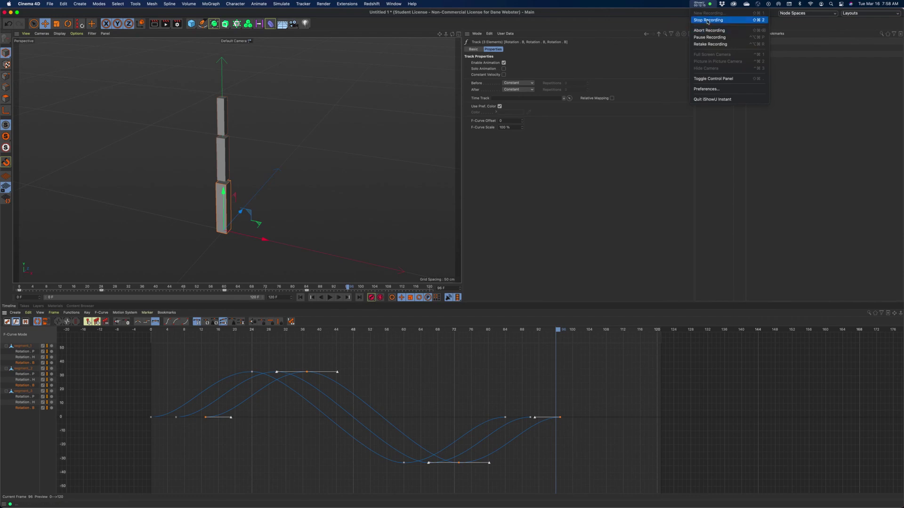